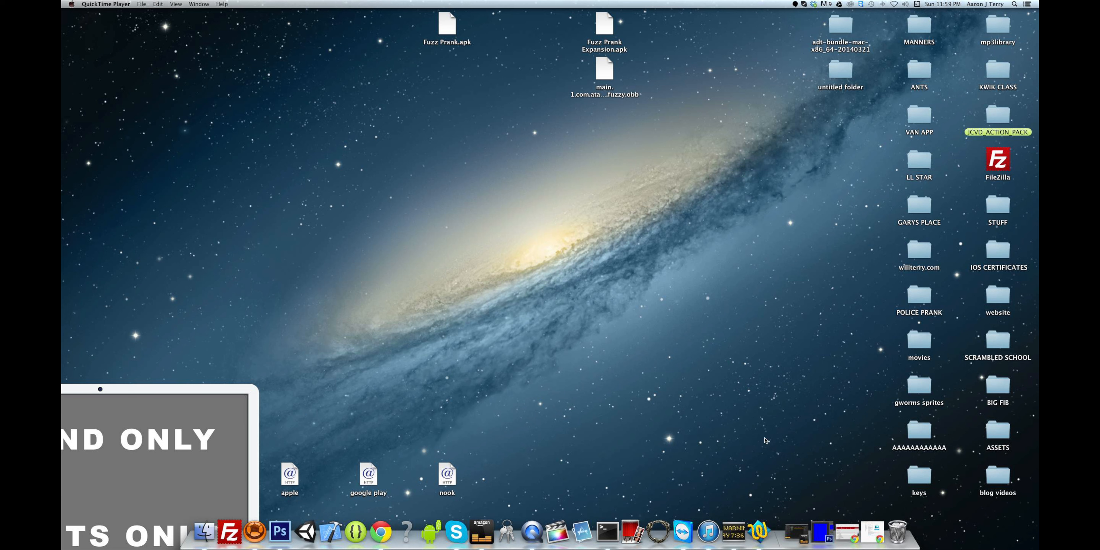
- Open adt-bundle-mac > eclipse on the desktop and launch the Eclipse app
{"action": "left_click", "coordinate": [872, 532]}
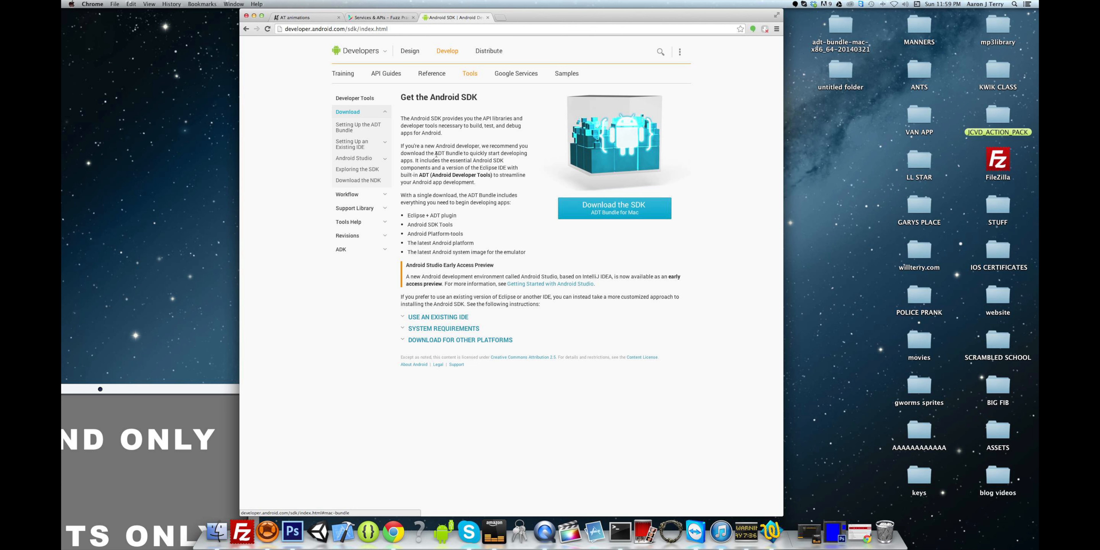
{"action": "left_click", "coordinate": [254, 16]}
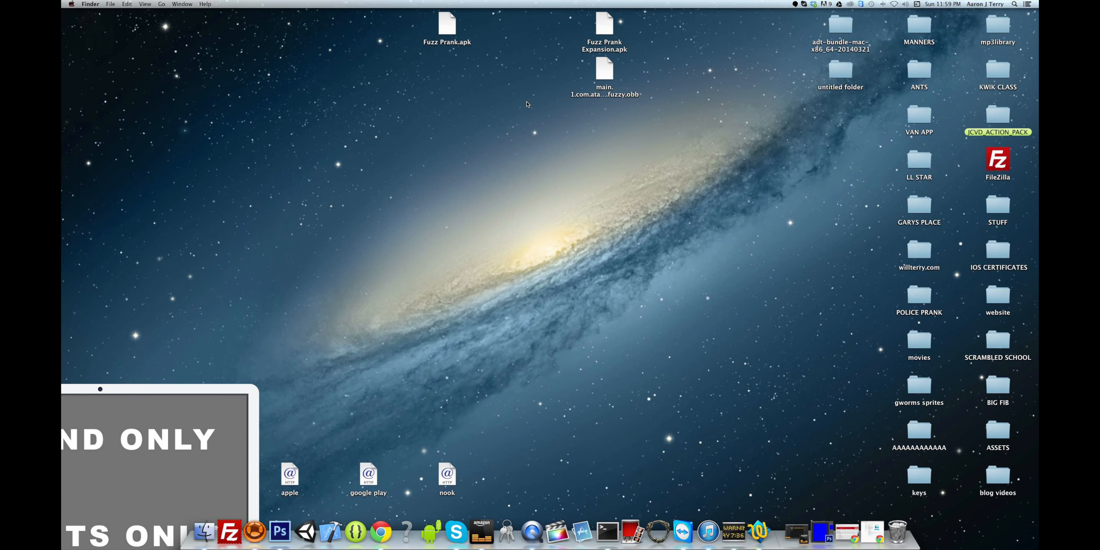
{"action": "double_click", "coordinate": [842, 28]}
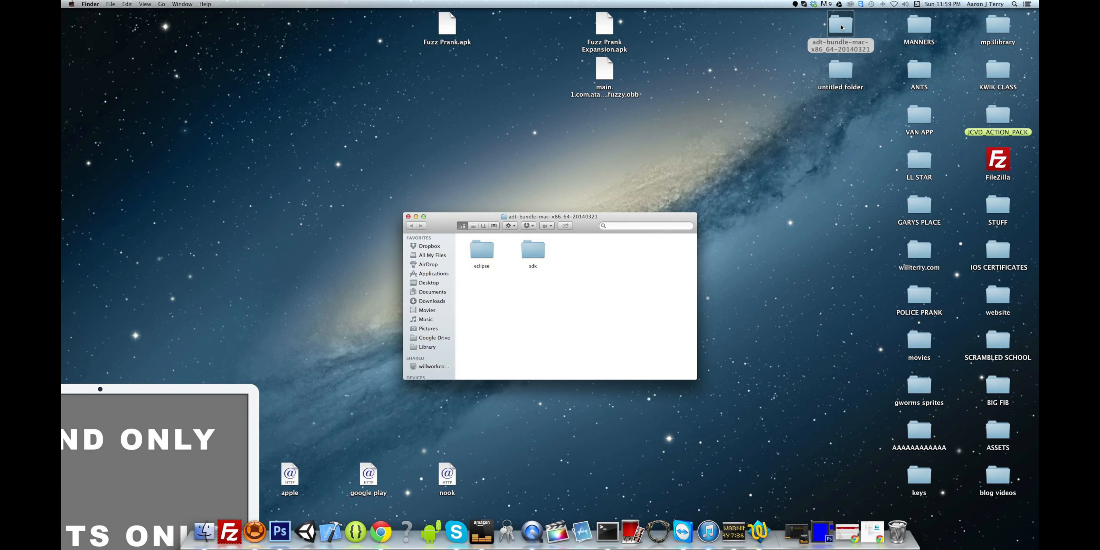
{"action": "left_click", "coordinate": [407, 217]}
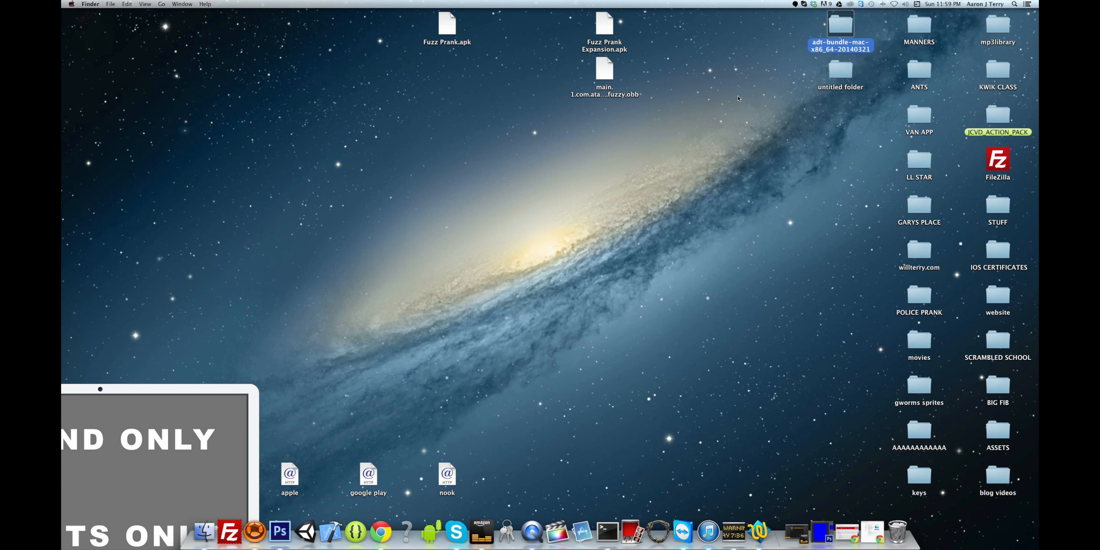
{"action": "left_click", "coordinate": [827, 53]}
{"action": "double_click", "coordinate": [840, 29]}
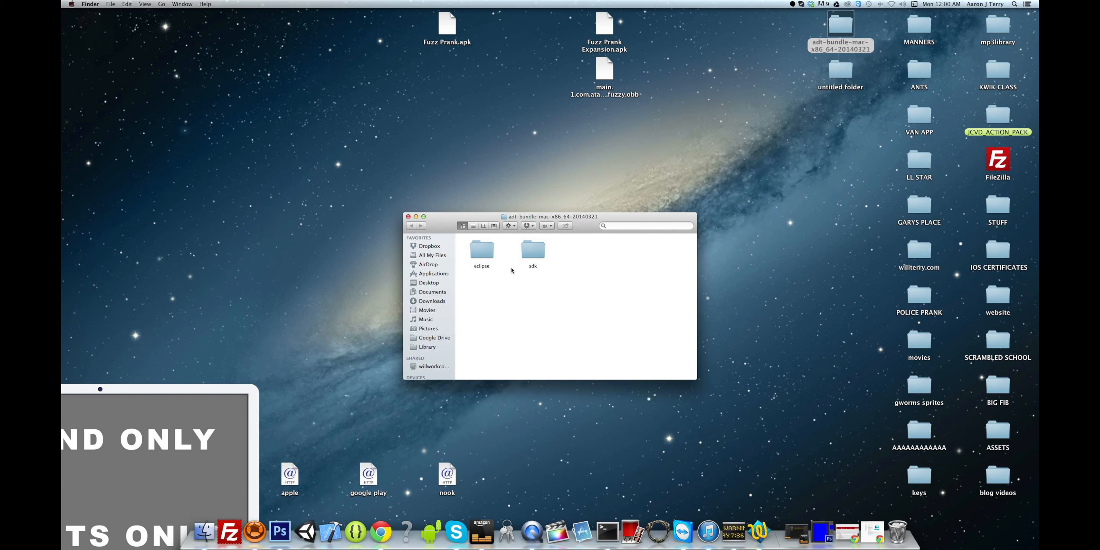
{"action": "double_click", "coordinate": [485, 256]}
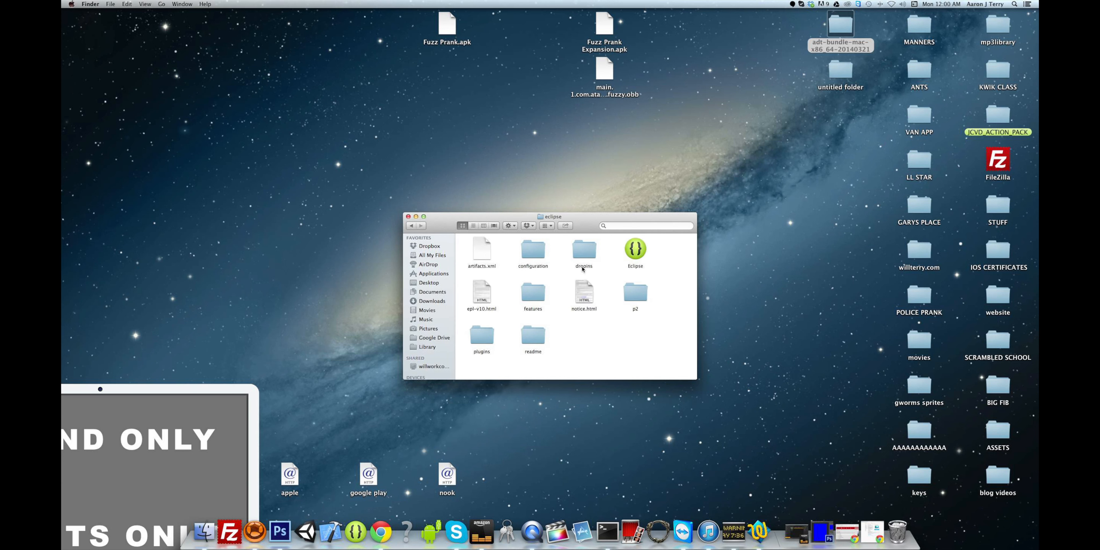
{"action": "double_click", "coordinate": [641, 252]}
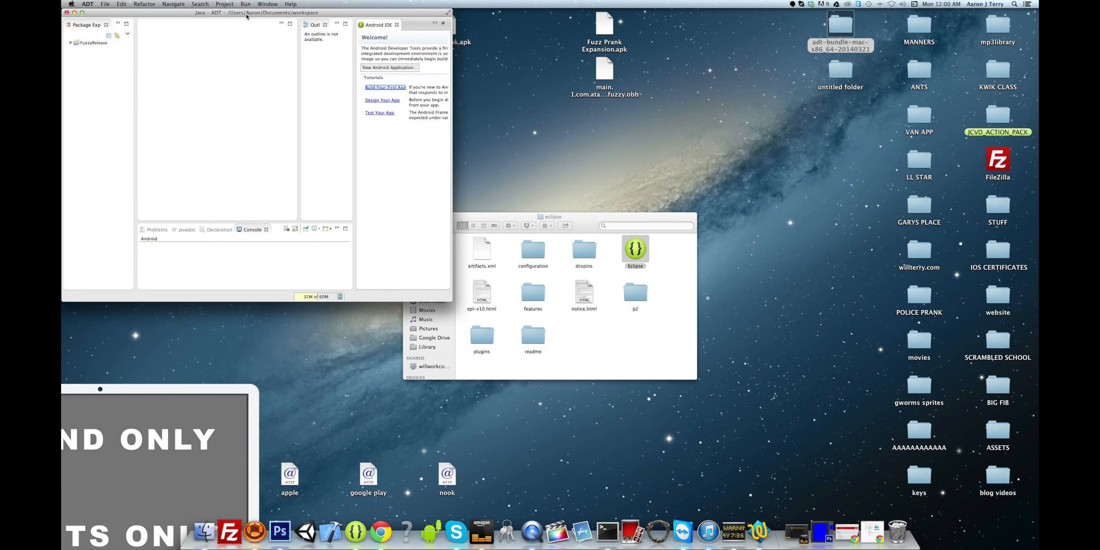
- Close the leftover eclipse Finder window and restore Package Explorer listing FuzzyRelease
{"action": "left_click_drag", "start_coordinate": [246, 17], "coordinate": [654, 15]}
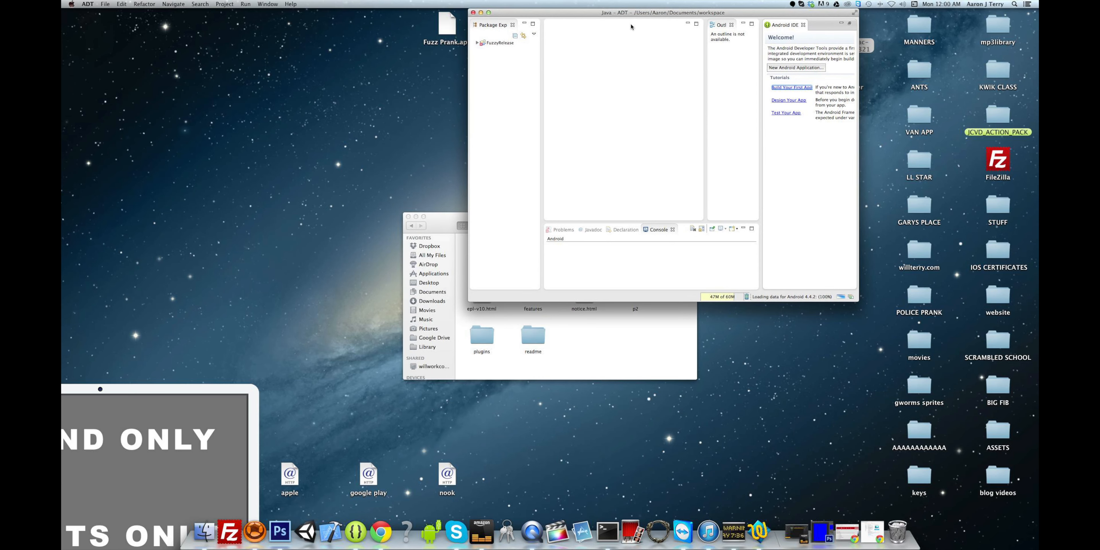
{"action": "left_click", "coordinate": [408, 217]}
{"action": "left_click", "coordinate": [498, 162]}
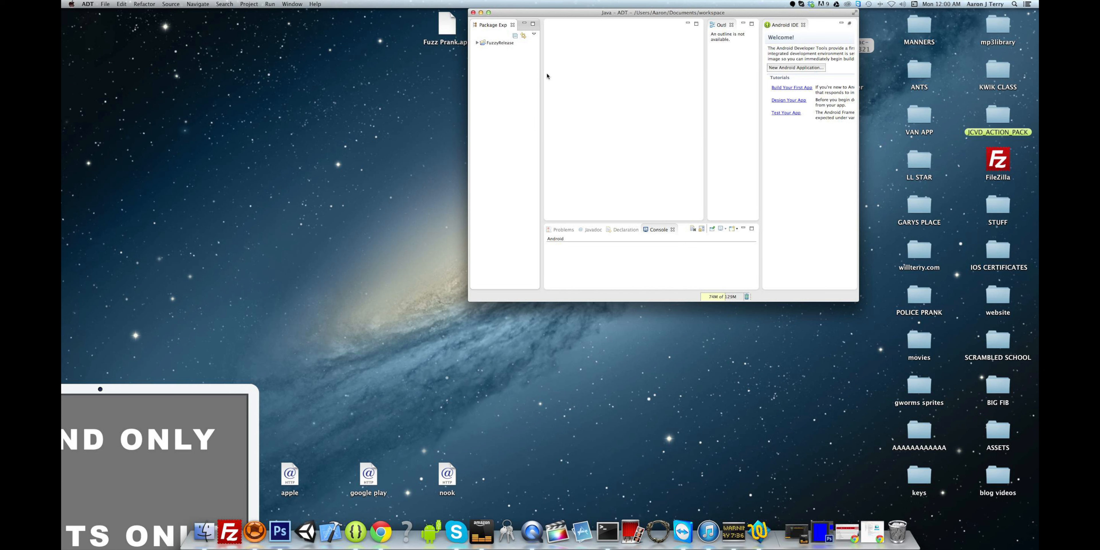
{"action": "left_click", "coordinate": [524, 23]}
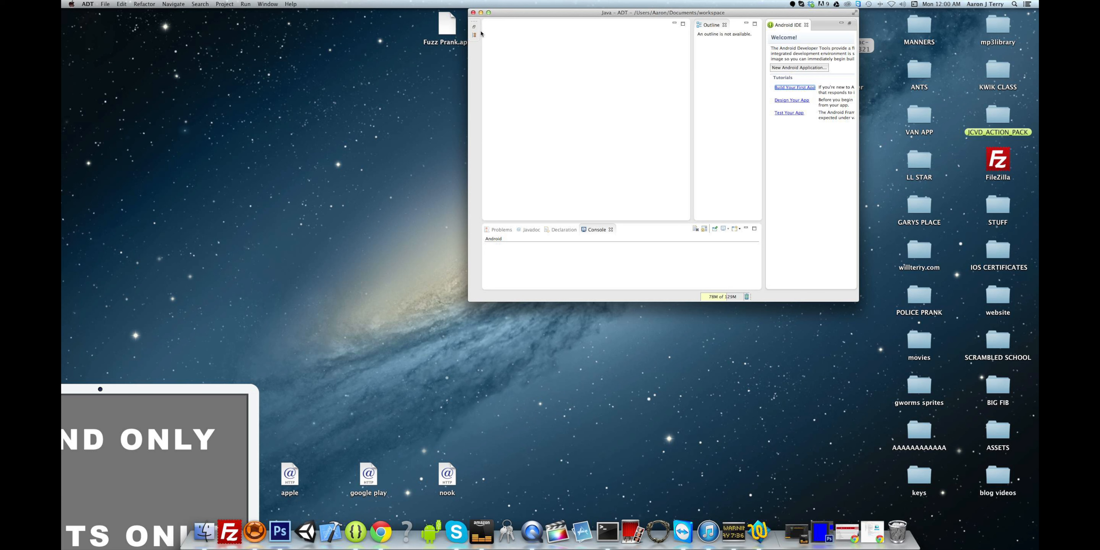
{"action": "left_click_drag", "start_coordinate": [528, 12], "coordinate": [533, 74]}
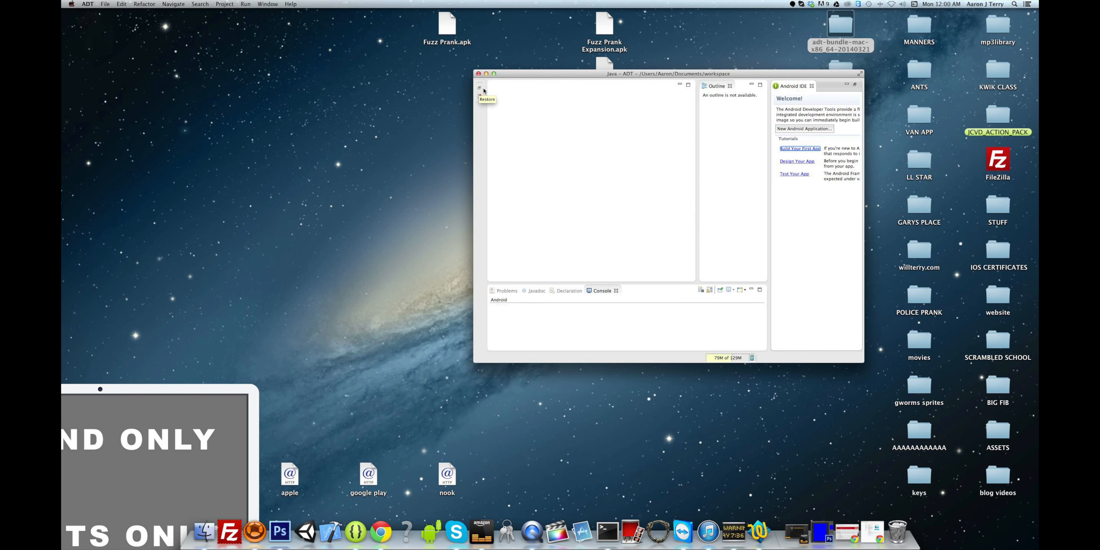
{"action": "left_click", "coordinate": [480, 89]}
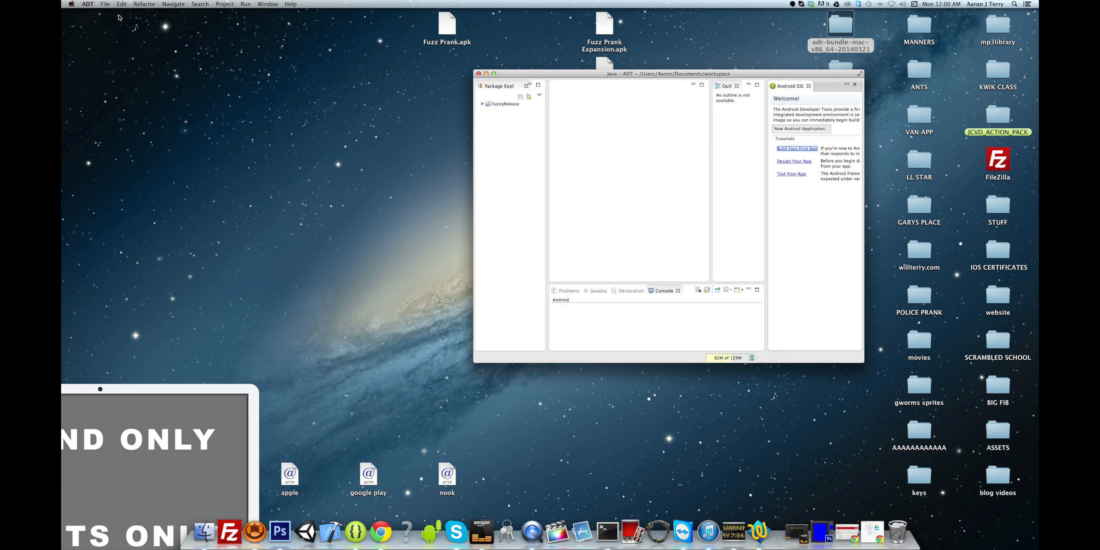
{"action": "left_click", "coordinate": [105, 4]}
- Create an Android Application Project called 'test' without an activity, keeping other defaults
{"action": "mouse_move", "coordinate": [106, 16]}
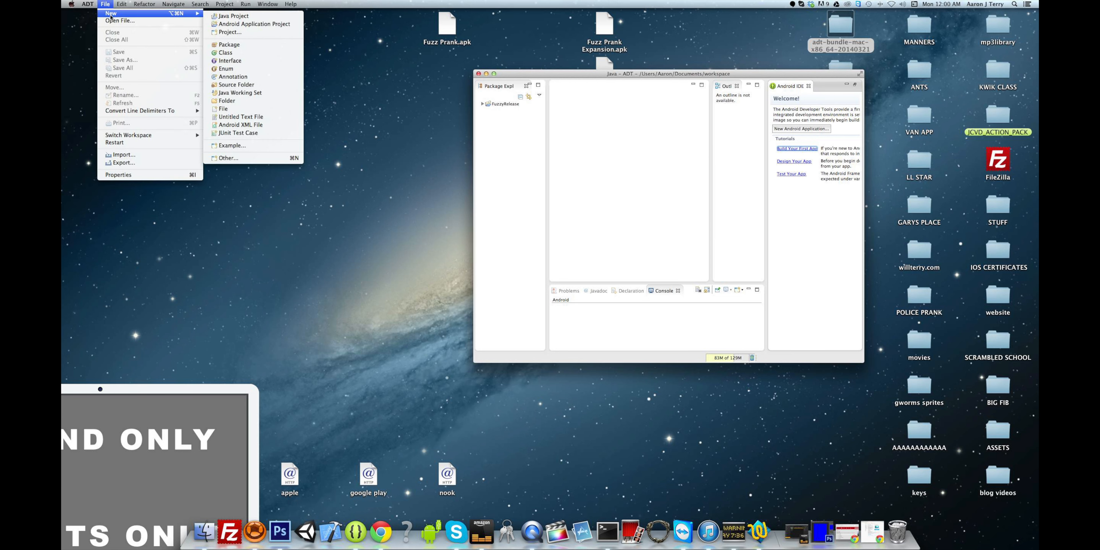
{"action": "left_click", "coordinate": [239, 24]}
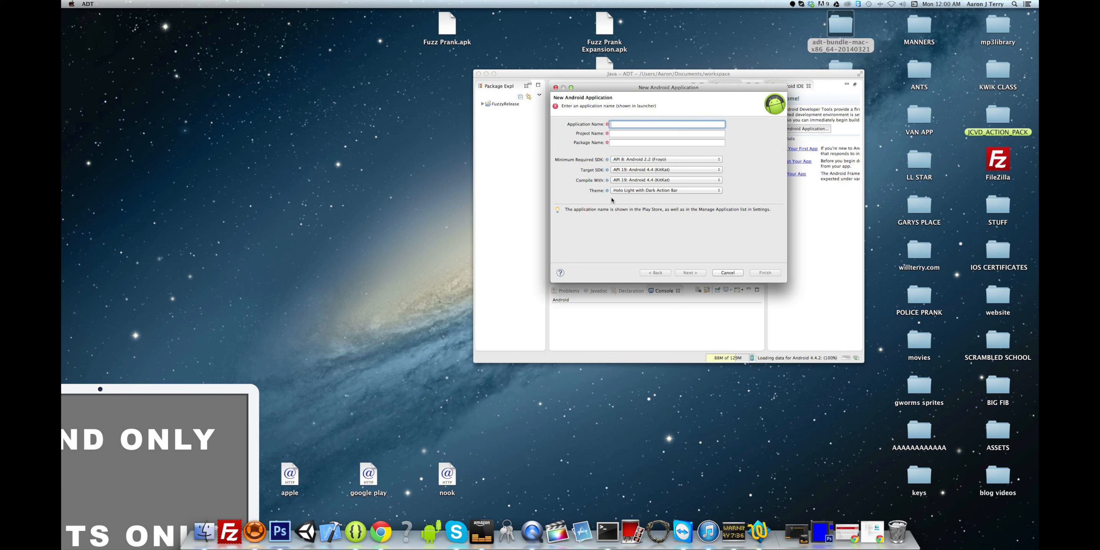
{"action": "type", "text": "test"}
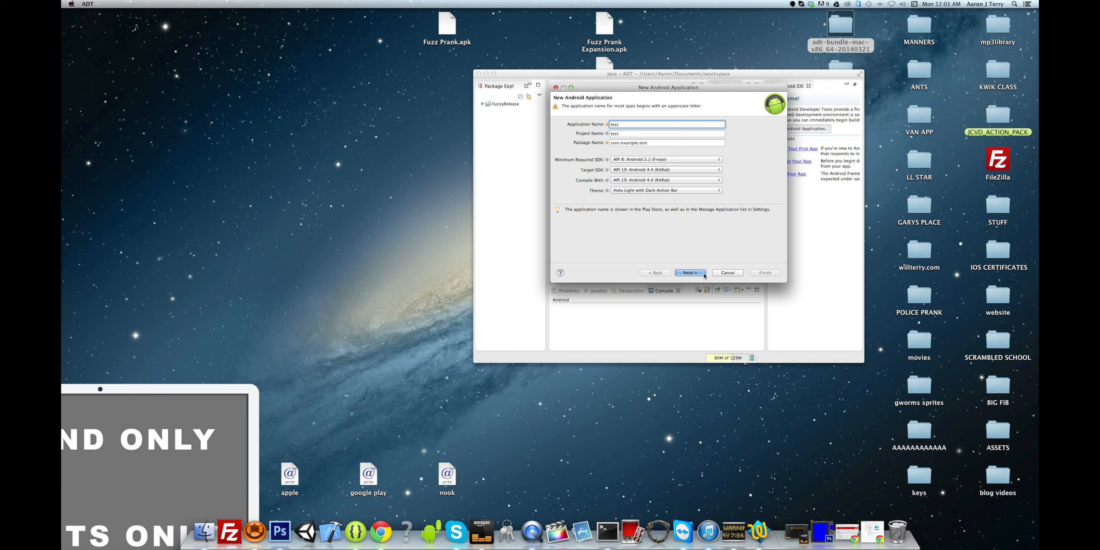
{"action": "left_click", "coordinate": [704, 275]}
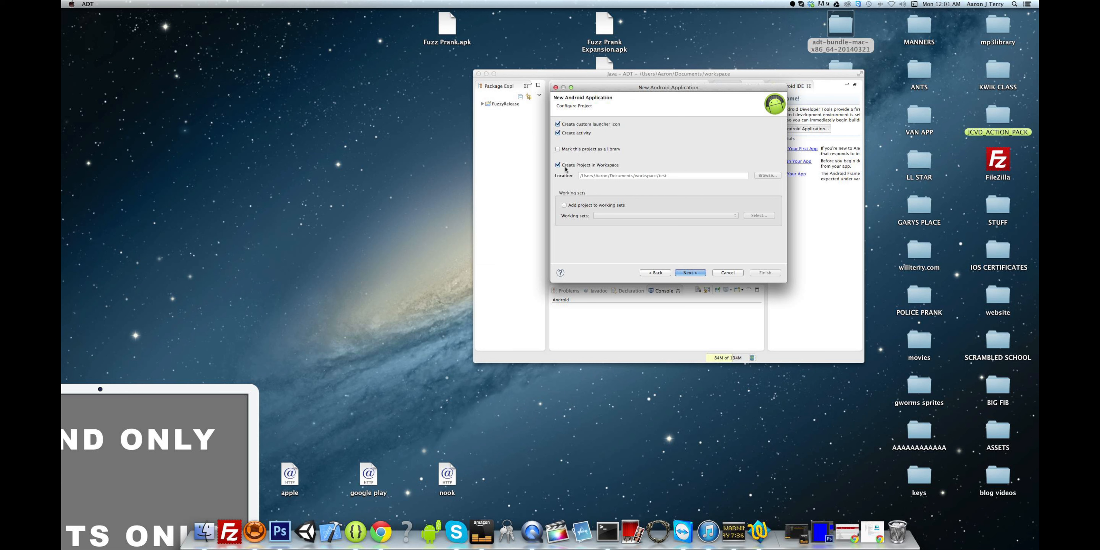
{"action": "left_click", "coordinate": [558, 133]}
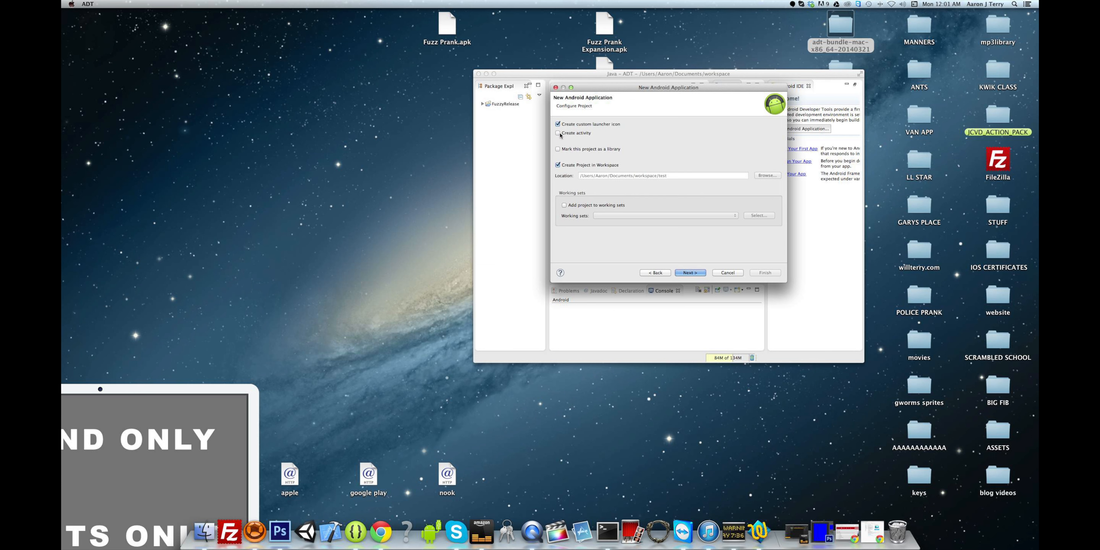
{"action": "left_click", "coordinate": [693, 274]}
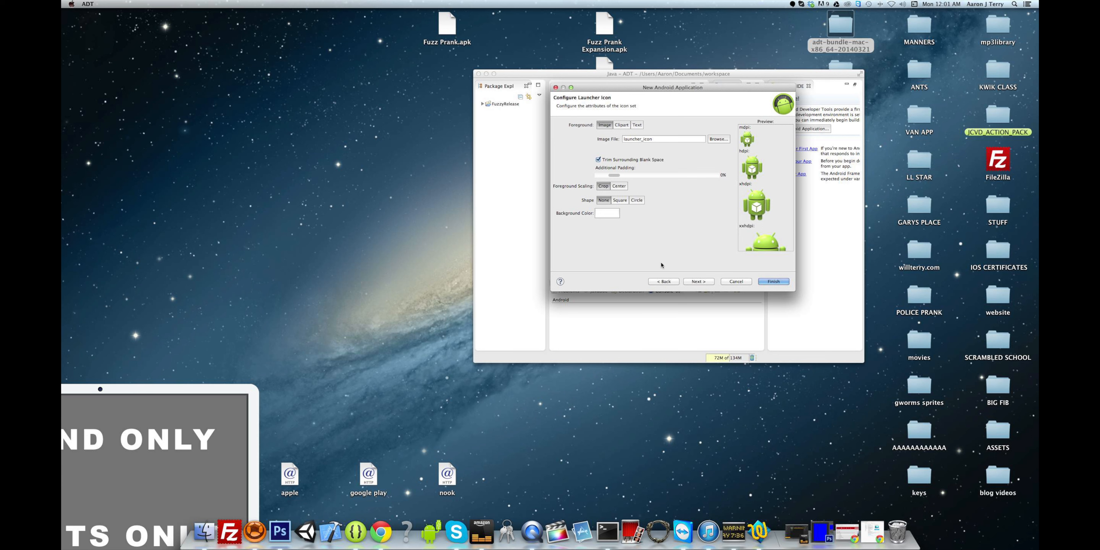
{"action": "left_click", "coordinate": [694, 280]}
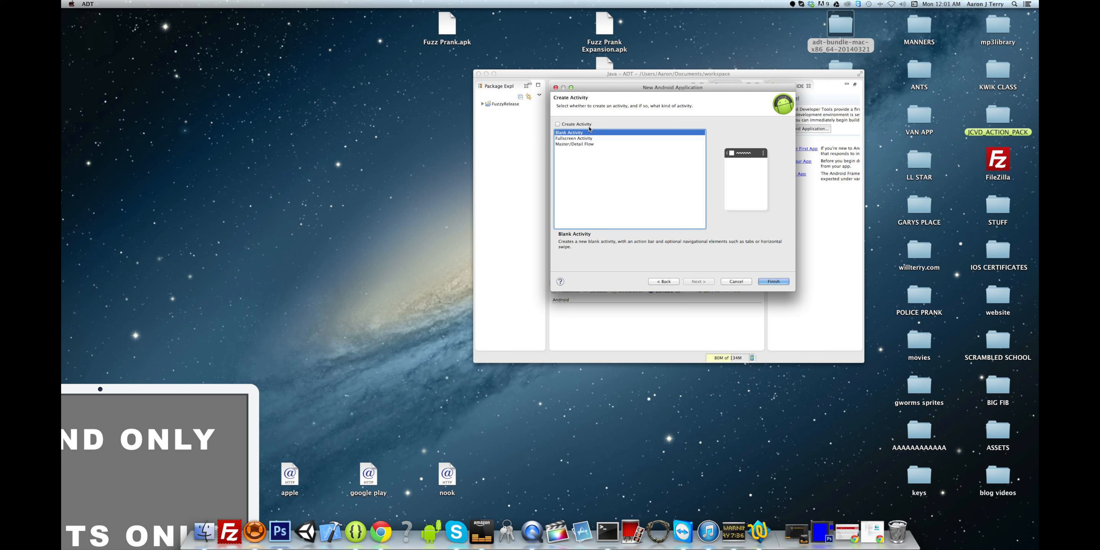
{"action": "left_click", "coordinate": [765, 282]}
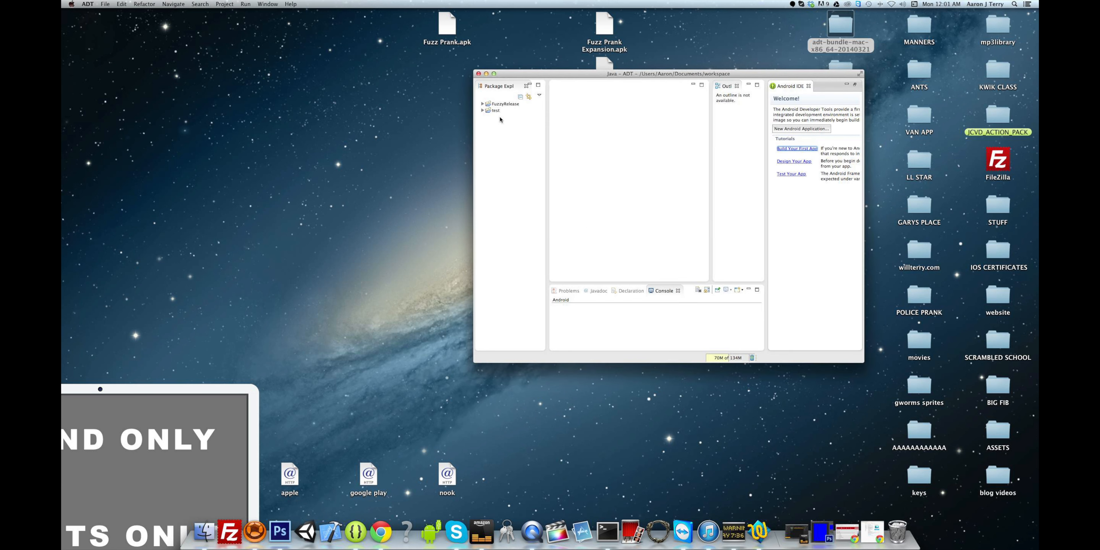
- Run Android Tools > Export Signed Application Package on the test project
{"action": "left_click", "coordinate": [482, 111]}
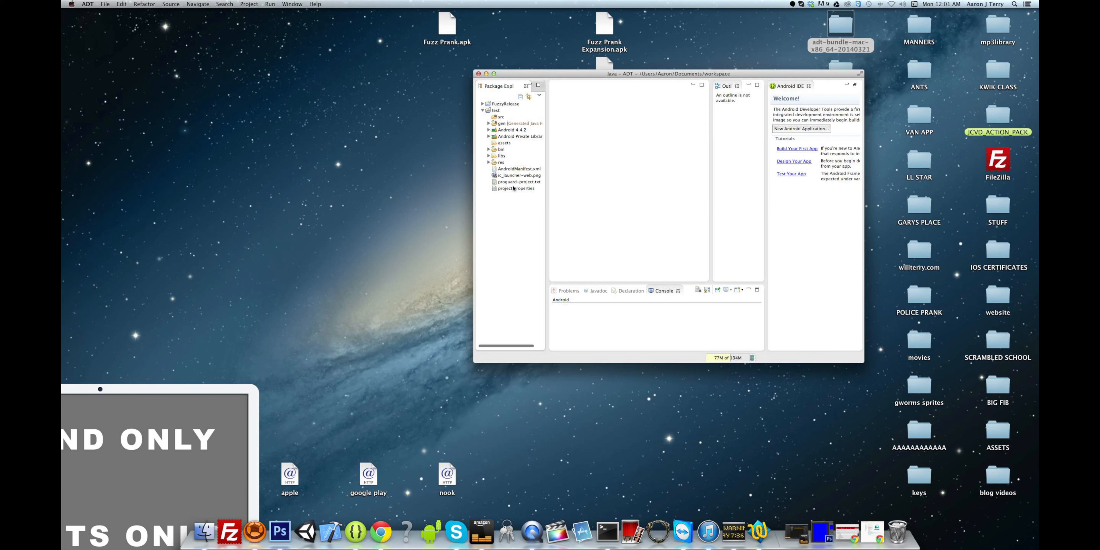
{"action": "right_click", "coordinate": [495, 110]}
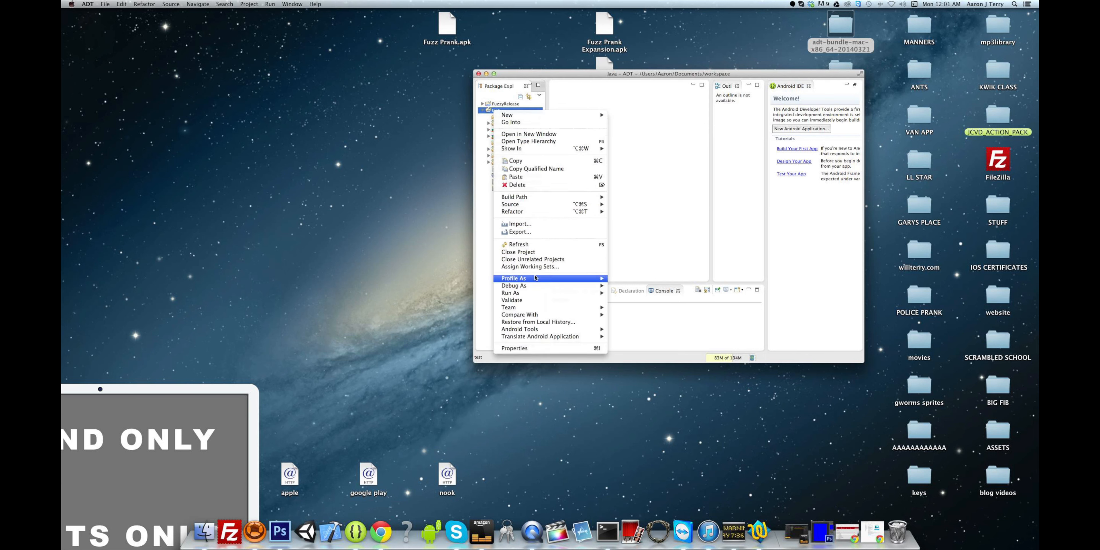
{"action": "mouse_move", "coordinate": [539, 332]}
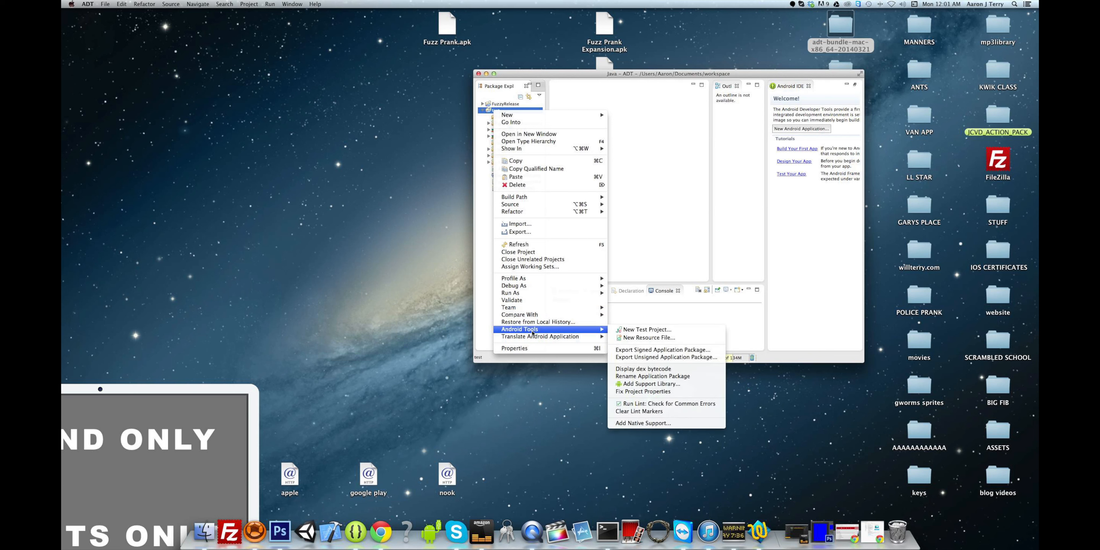
{"action": "left_click", "coordinate": [631, 350]}
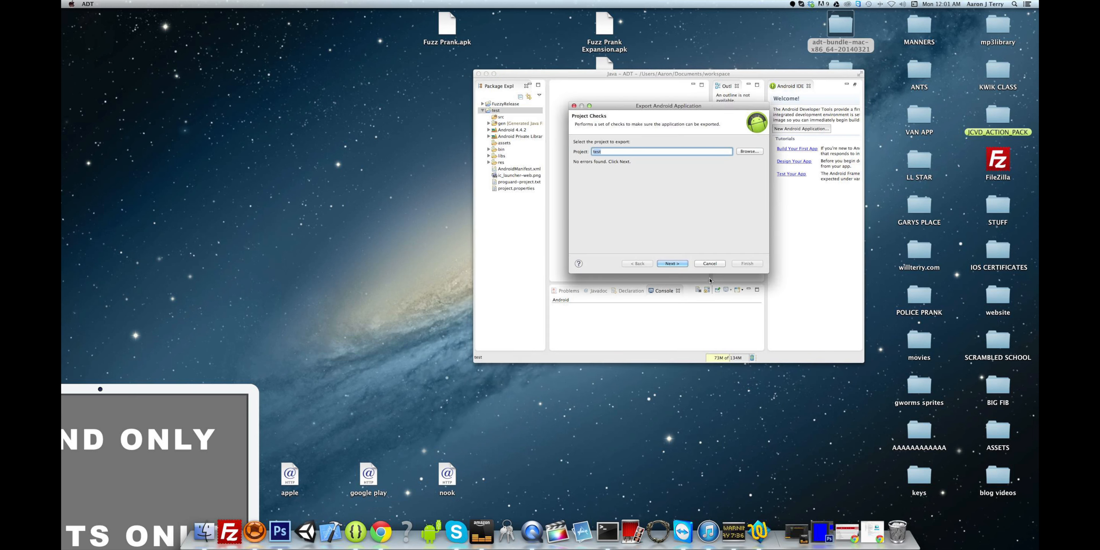
- Choose to create a new keystore saved as test.keystore on the Desktop
{"action": "left_click", "coordinate": [672, 263]}
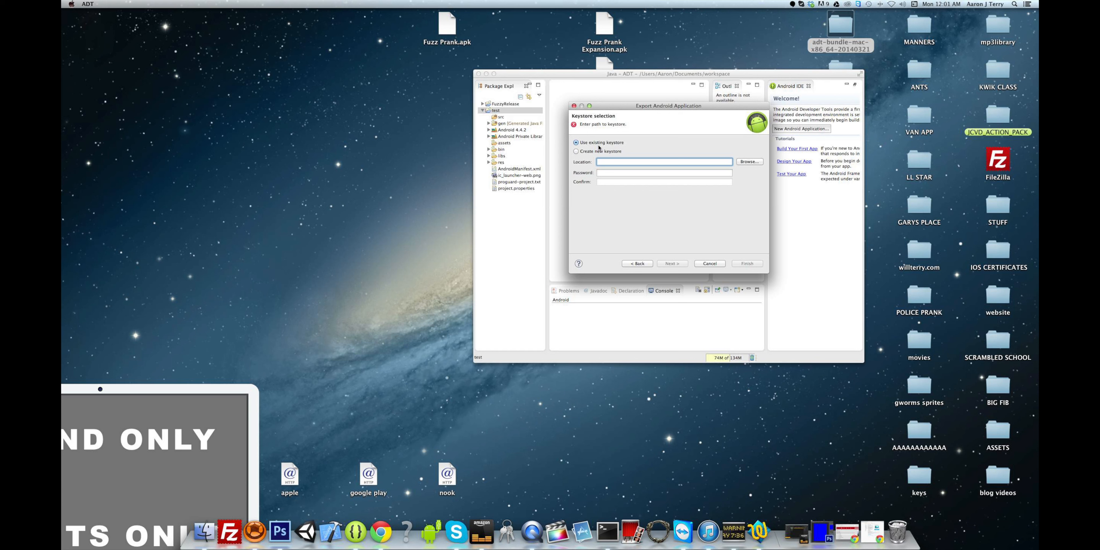
{"action": "left_click", "coordinate": [586, 153]}
{"action": "left_click", "coordinate": [739, 162]}
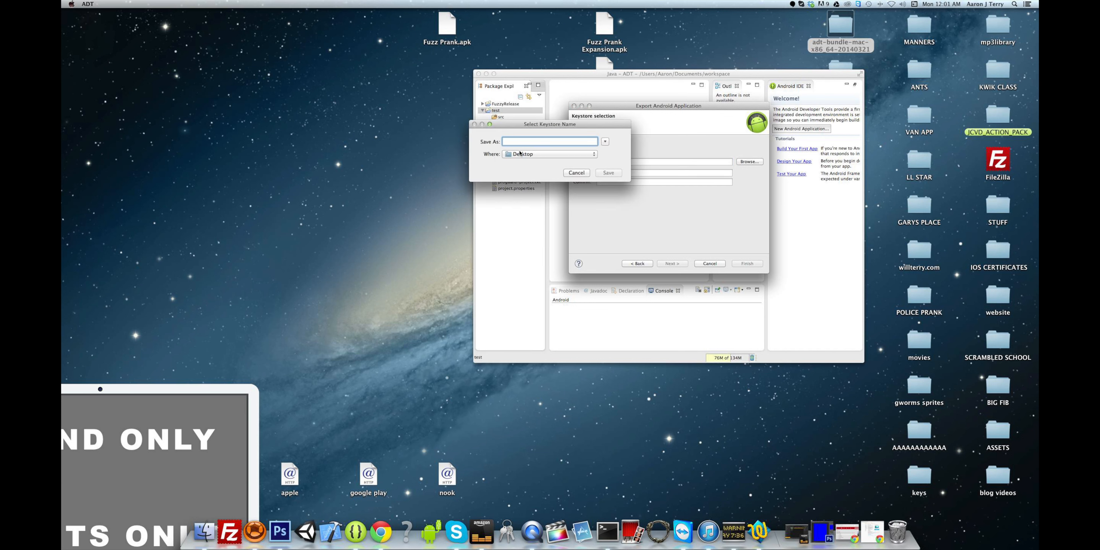
{"action": "type", "text": "test.keystore"}
{"action": "left_click", "coordinate": [608, 172]}
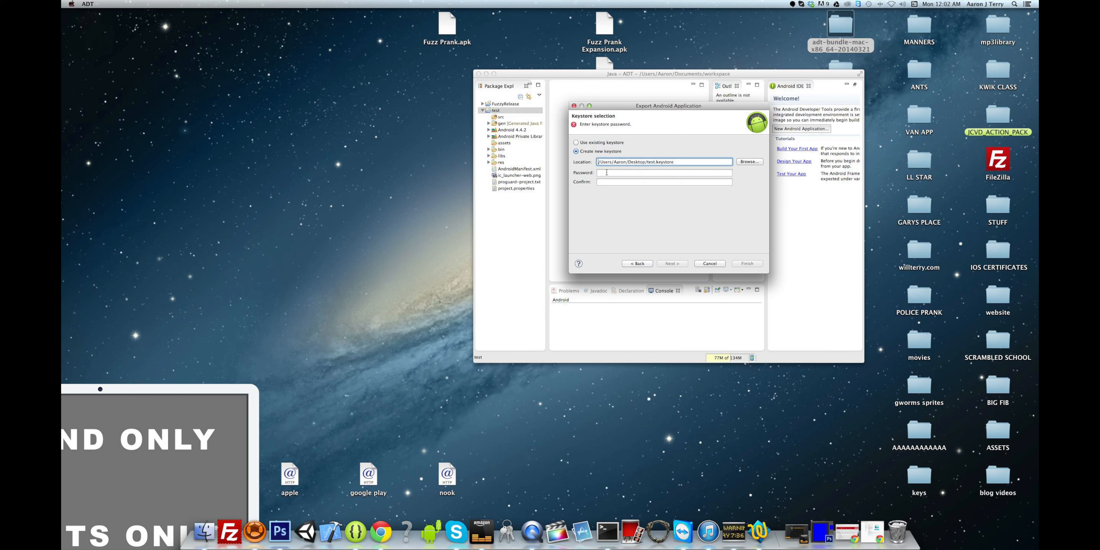
- Enter and confirm the keystore password, then continue to key creation
{"action": "left_click", "coordinate": [606, 174]}
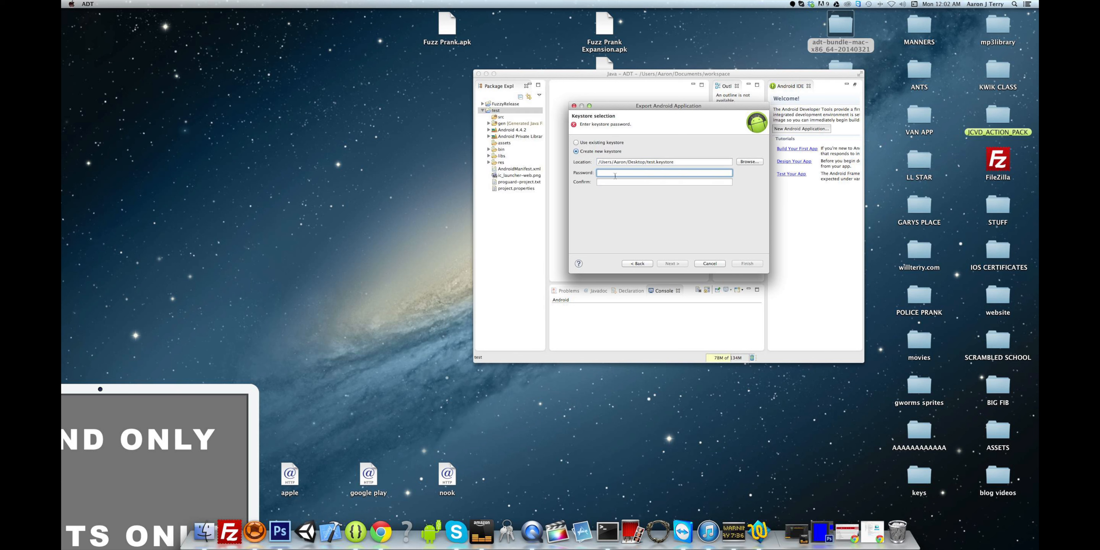
{"action": "type", "text": "••••••"}
{"action": "left_click", "coordinate": [615, 180]}
{"action": "type", "text": "•"}
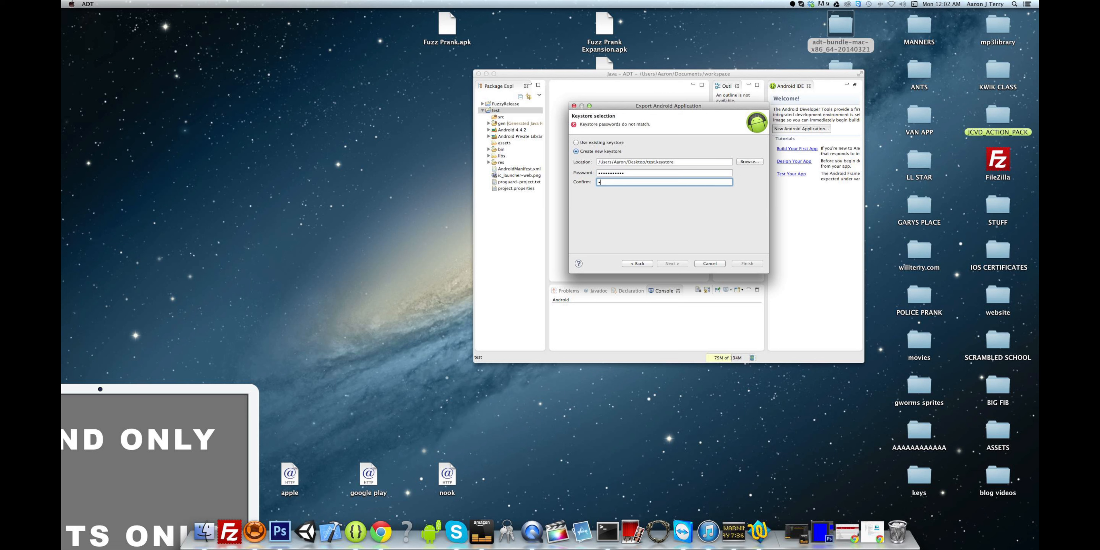
{"action": "type", "text": "••••••••••"}
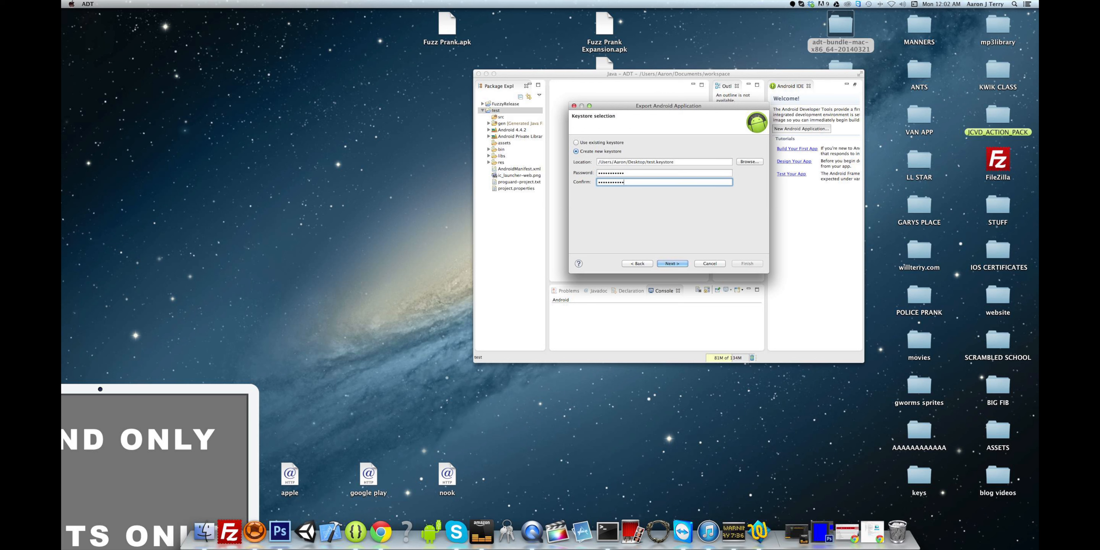
{"action": "left_click", "coordinate": [669, 264]}
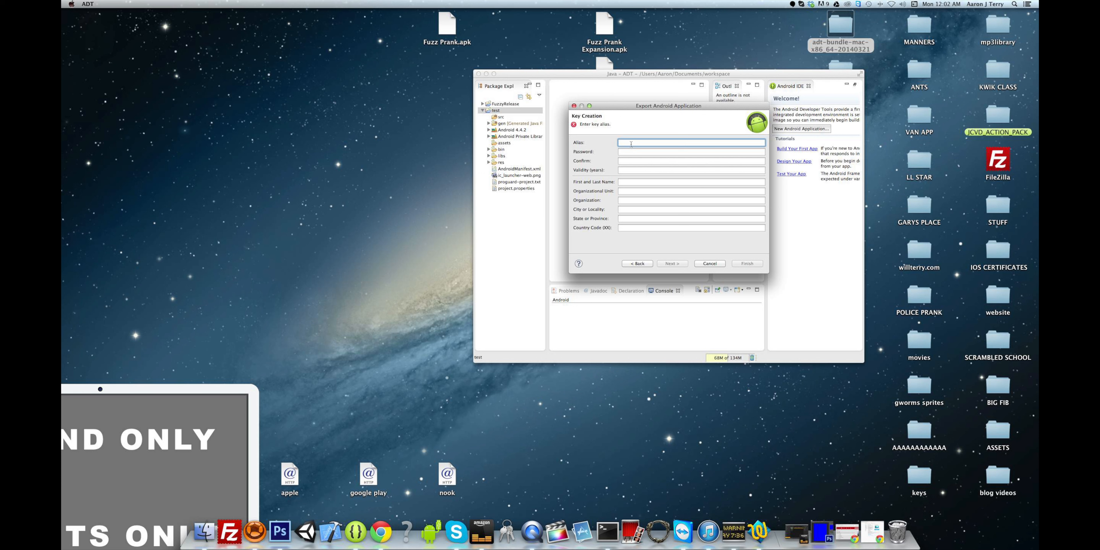
- Set the key alias test1, its password and confirmation, and 50-year validity
{"action": "type", "text": "ter"}
{"action": "left_click", "coordinate": [625, 151]}
{"action": "type", "text": "android"}
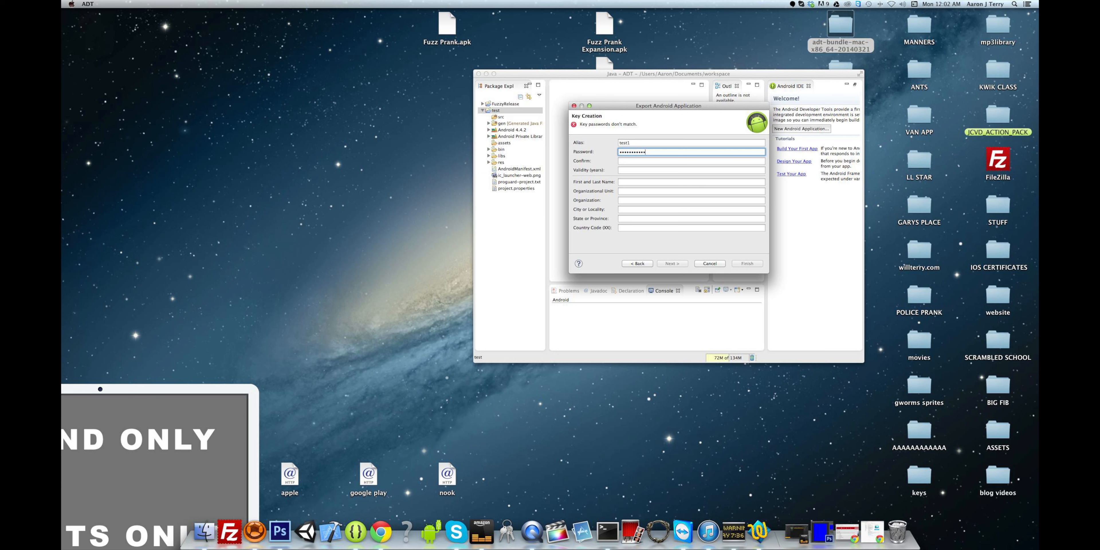
{"action": "left_click", "coordinate": [629, 162]}
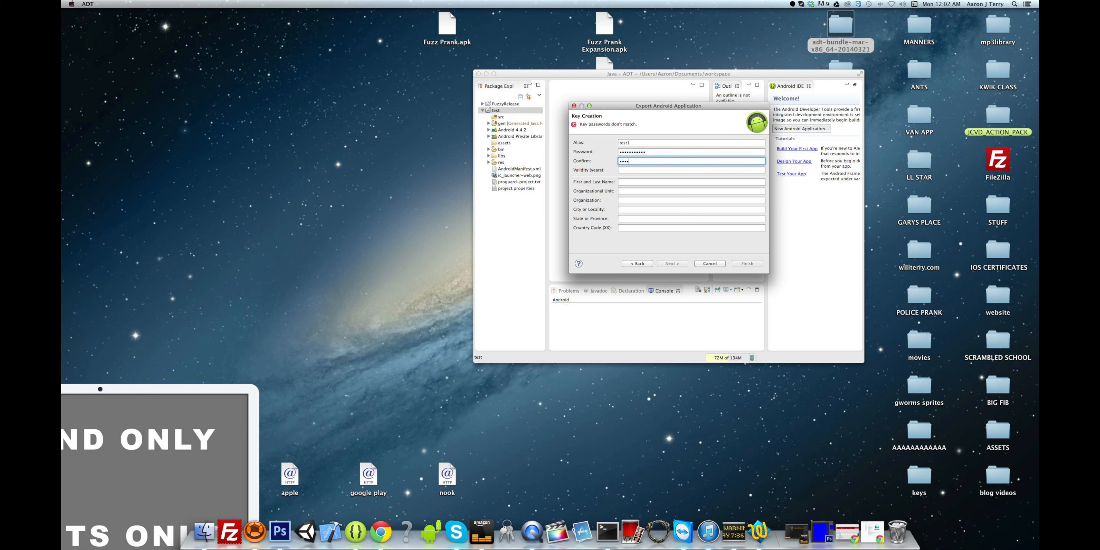
{"action": "type", "text": "•••••••••••"}
{"action": "left_click", "coordinate": [627, 172]}
{"action": "type", "text": "50"}
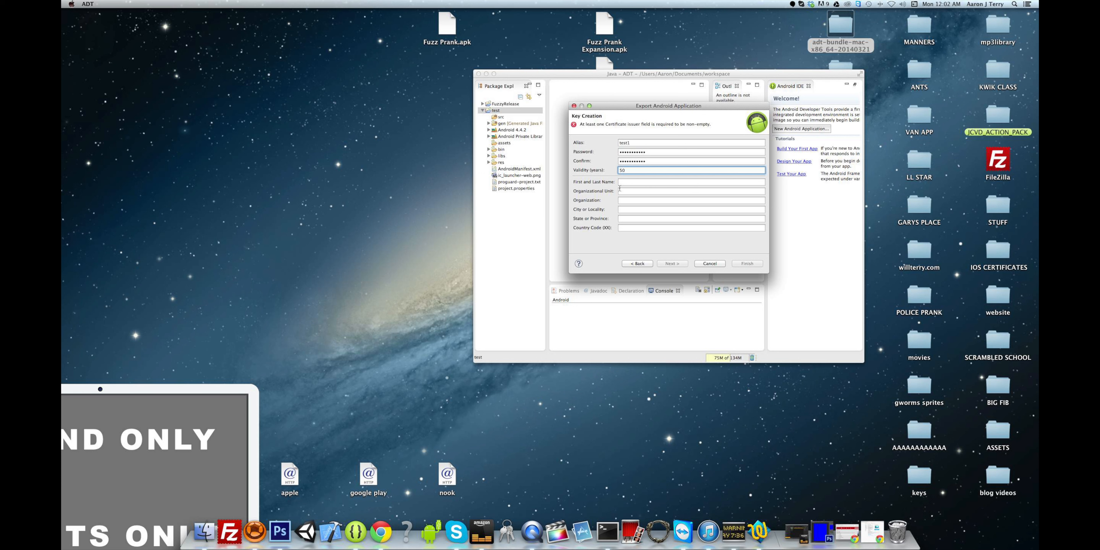
- Fill certificate details: owner name, unit atanimation, organization atanimations, orem, ut, us
{"action": "left_click", "coordinate": [631, 183]}
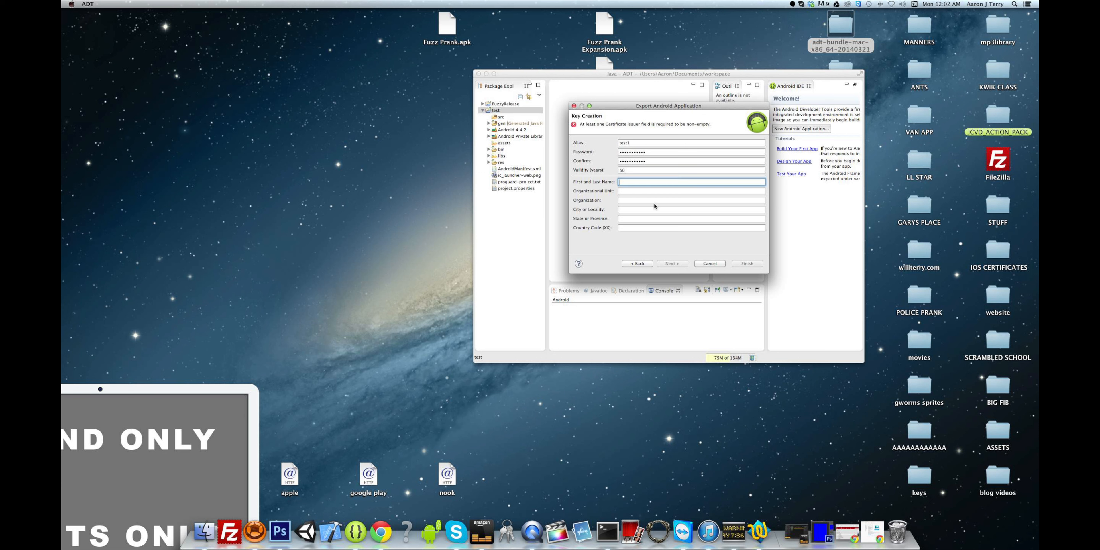
{"action": "type", "text": "aaron"}
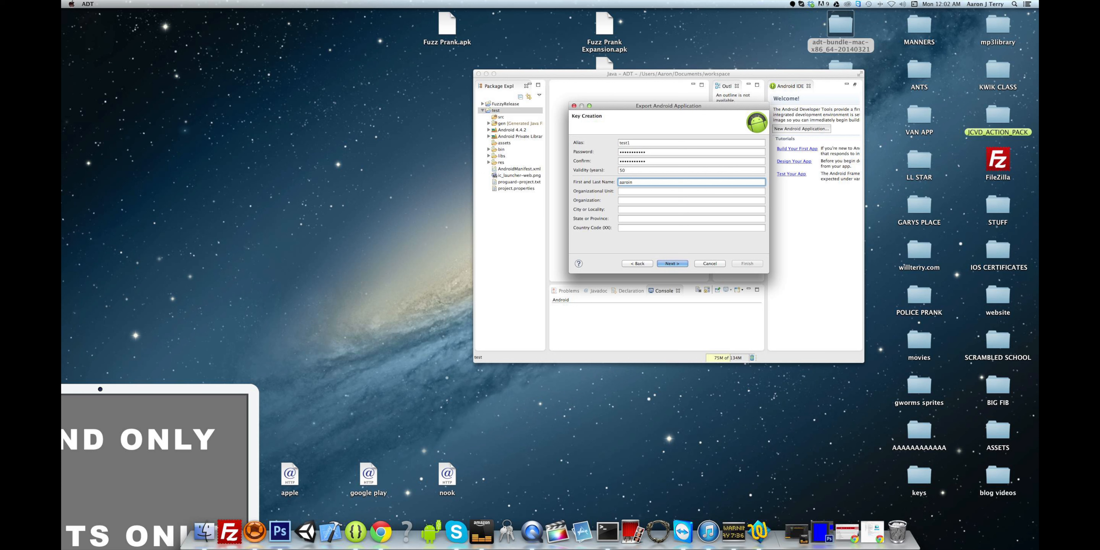
{"action": "left_click", "coordinate": [643, 192]}
{"action": "type", "text": "atanimations"}
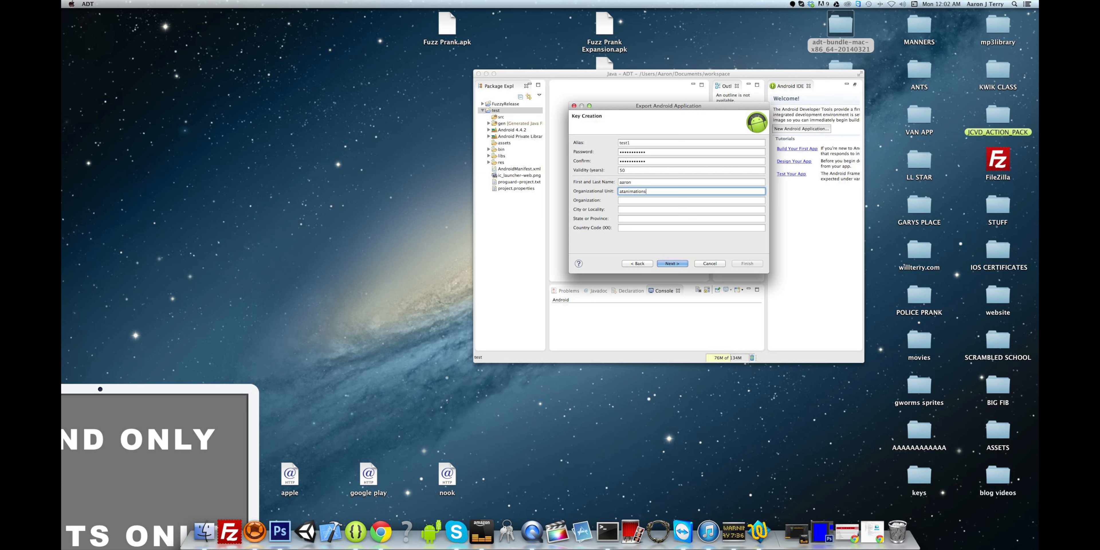
{"action": "key", "text": "Tab"}
{"action": "type", "text": "atanima"}
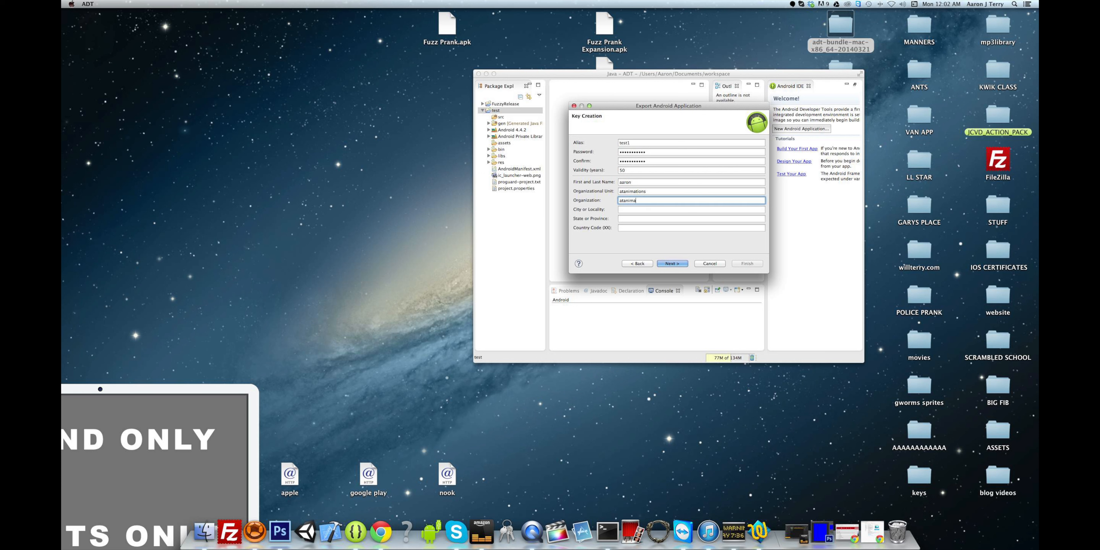
{"action": "type", "text": "tions"}
{"action": "left_click", "coordinate": [640, 209]}
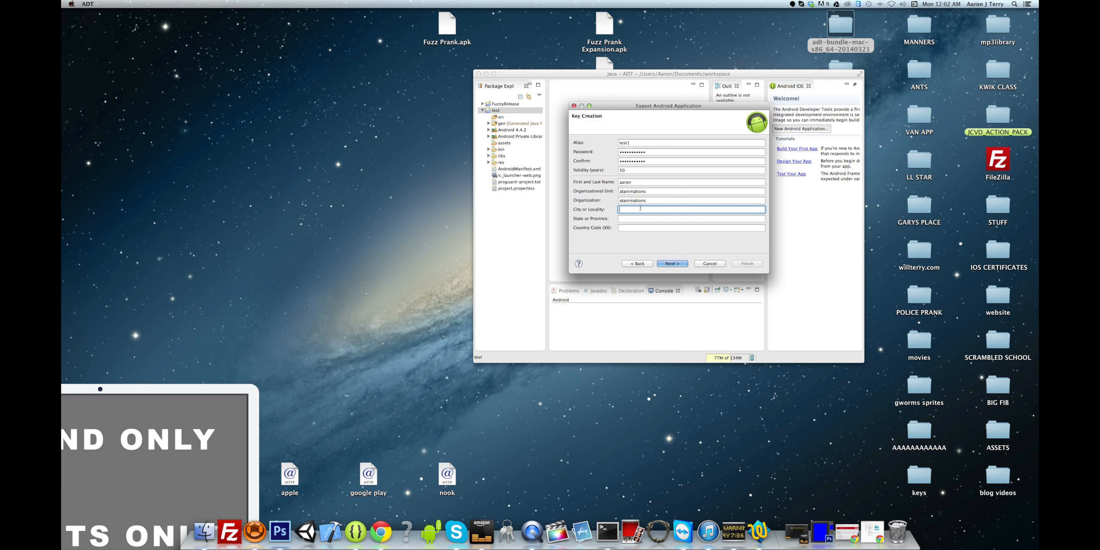
{"action": "type", "text": "orem"}
{"action": "key", "text": "Tab"}
{"action": "type", "text": "ut"}
{"action": "left_click", "coordinate": [641, 227]}
{"action": "type", "text": "us"}
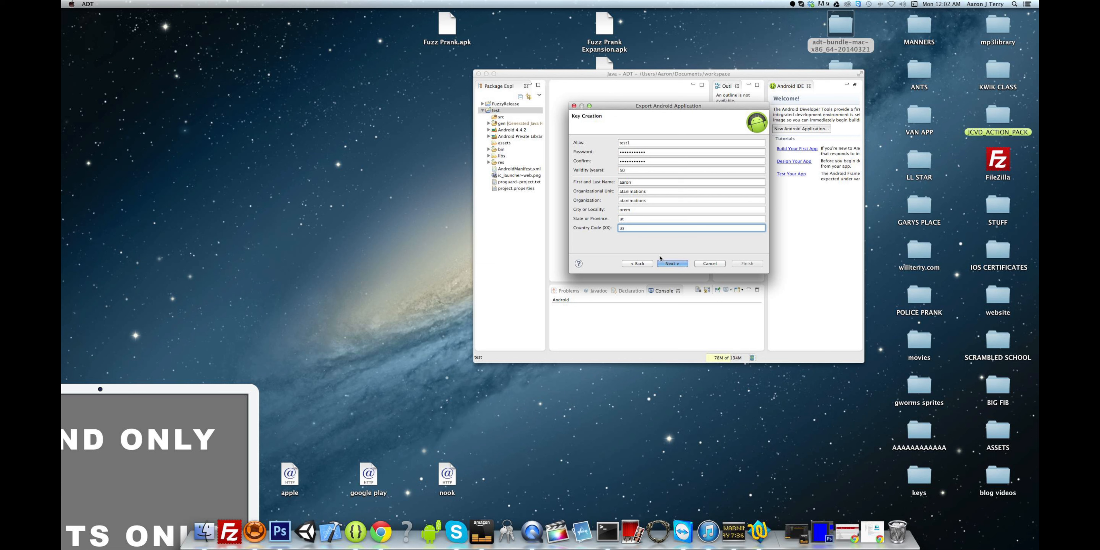
{"action": "left_click", "coordinate": [665, 263]}
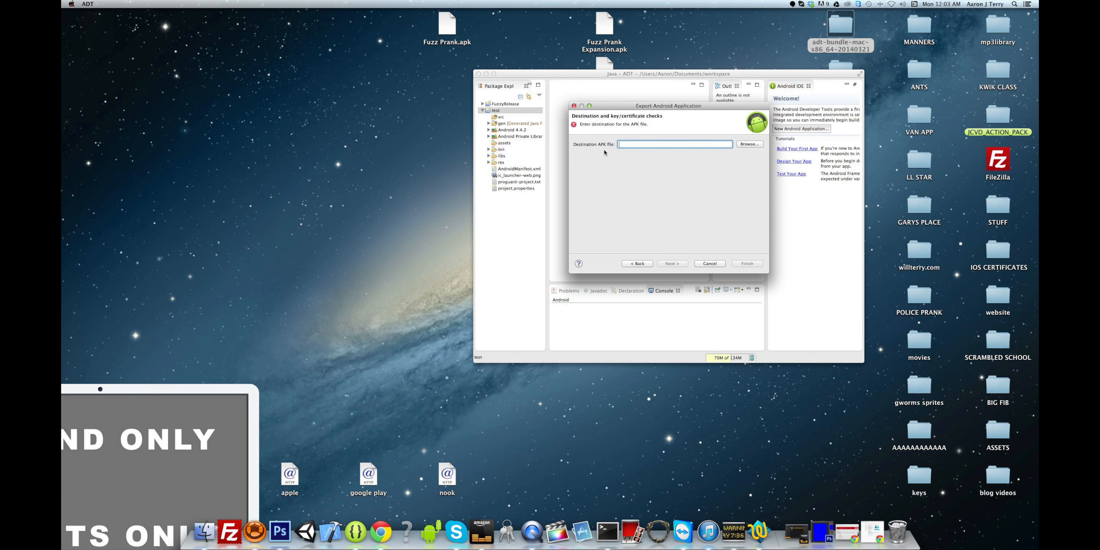
{"action": "left_click", "coordinate": [749, 143]}
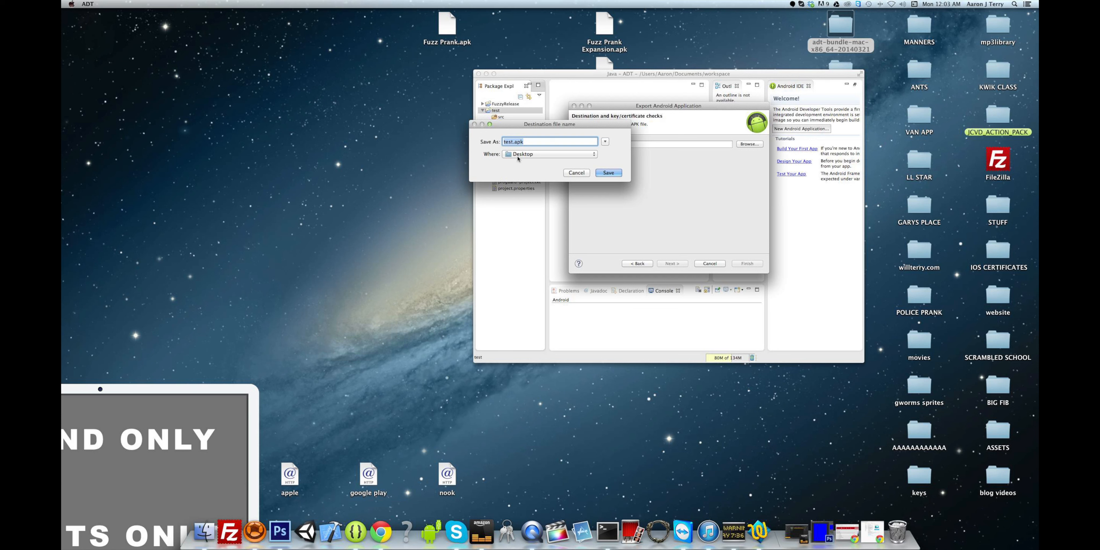
- Save the signed APK as test.apk on the Desktop and finish the export
{"action": "left_click", "coordinate": [610, 173]}
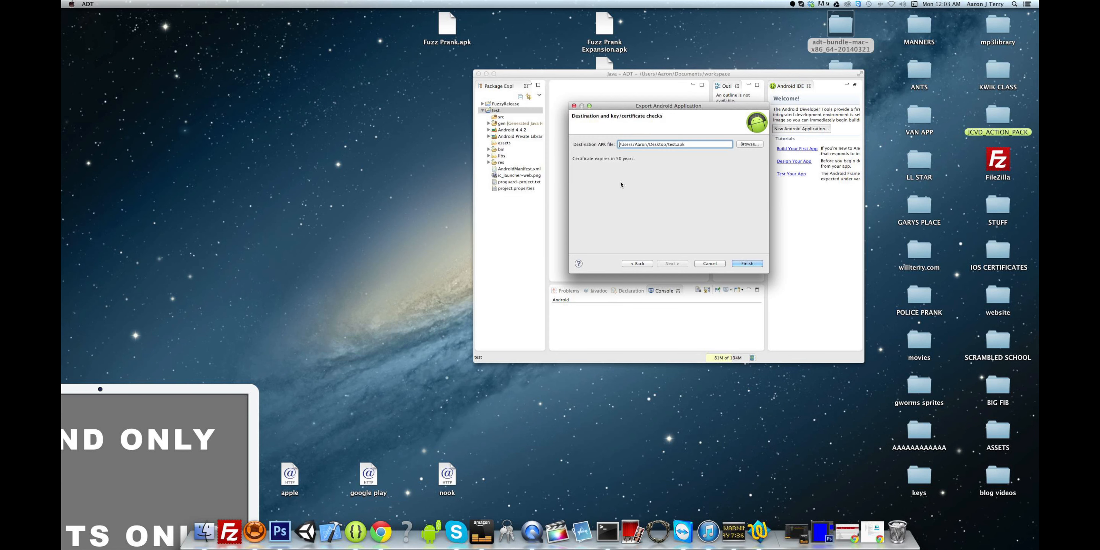
{"action": "left_click", "coordinate": [748, 263]}
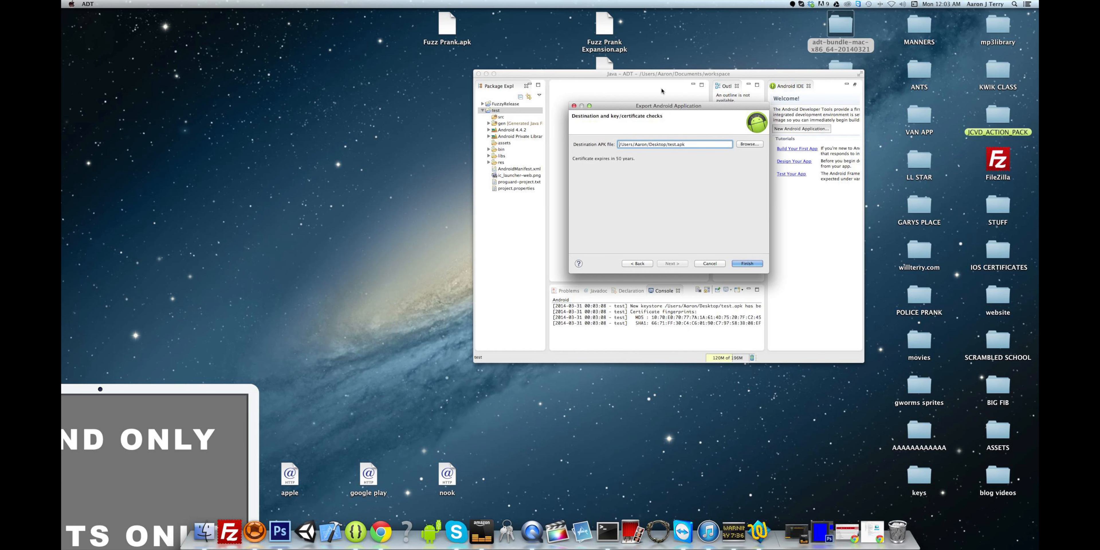
{"action": "left_click_drag", "start_coordinate": [661, 77], "coordinate": [343, 68]}
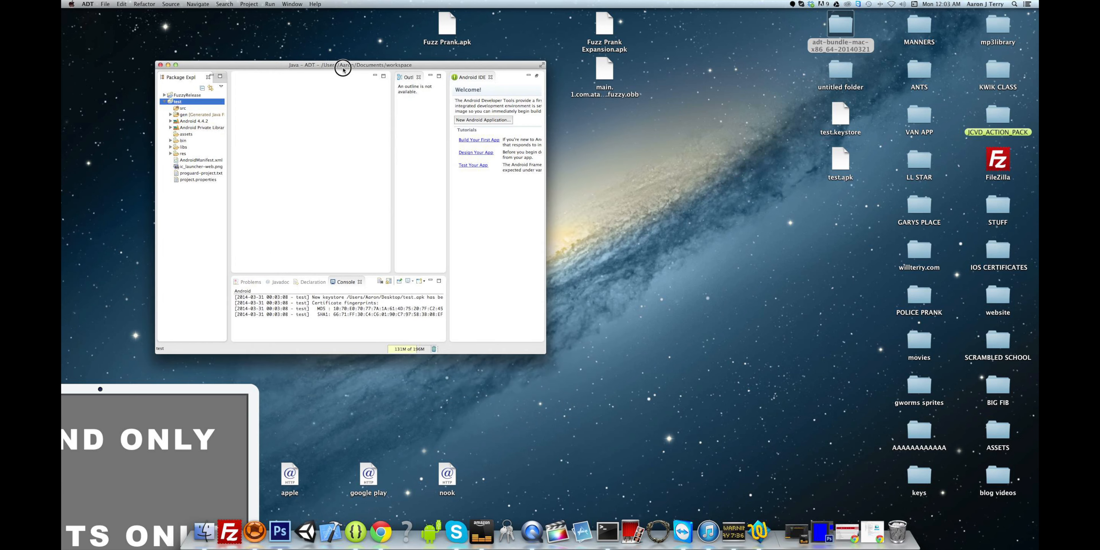
- Quit ADT, trash test.apk, and place test.keystore beneath the untitled folder
{"action": "left_click", "coordinate": [160, 66]}
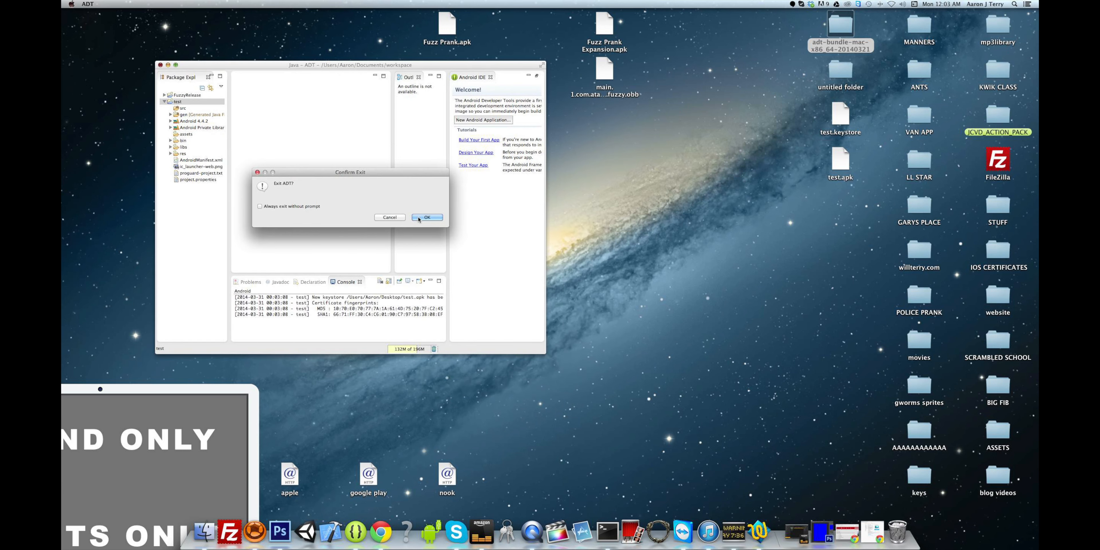
{"action": "left_click", "coordinate": [423, 217]}
{"action": "left_click_drag", "start_coordinate": [813, 114], "coordinate": [835, 213]}
{"action": "left_click", "coordinate": [677, 297]}
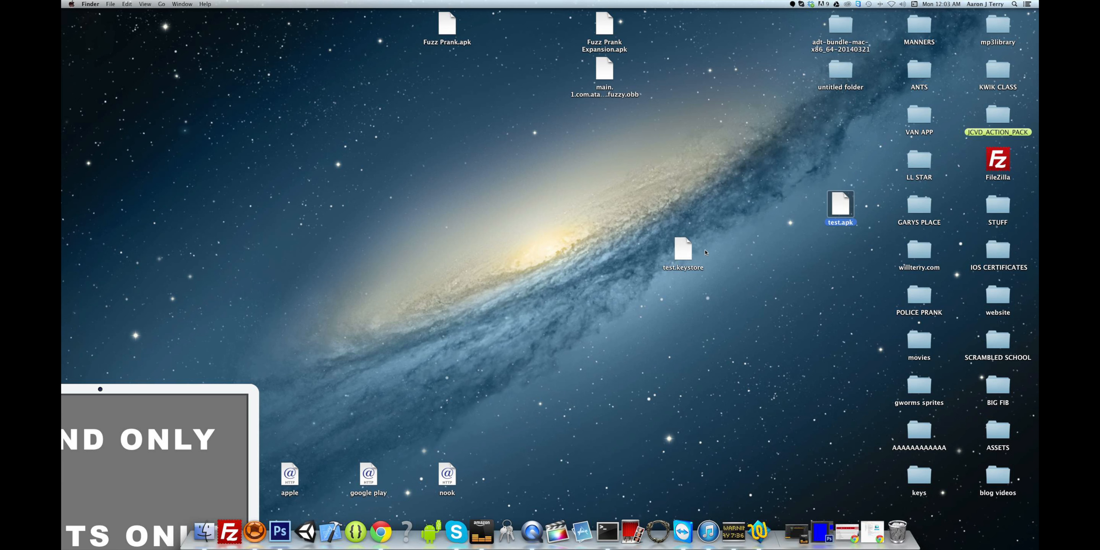
{"action": "left_click_drag", "start_coordinate": [682, 244], "coordinate": [755, 285]}
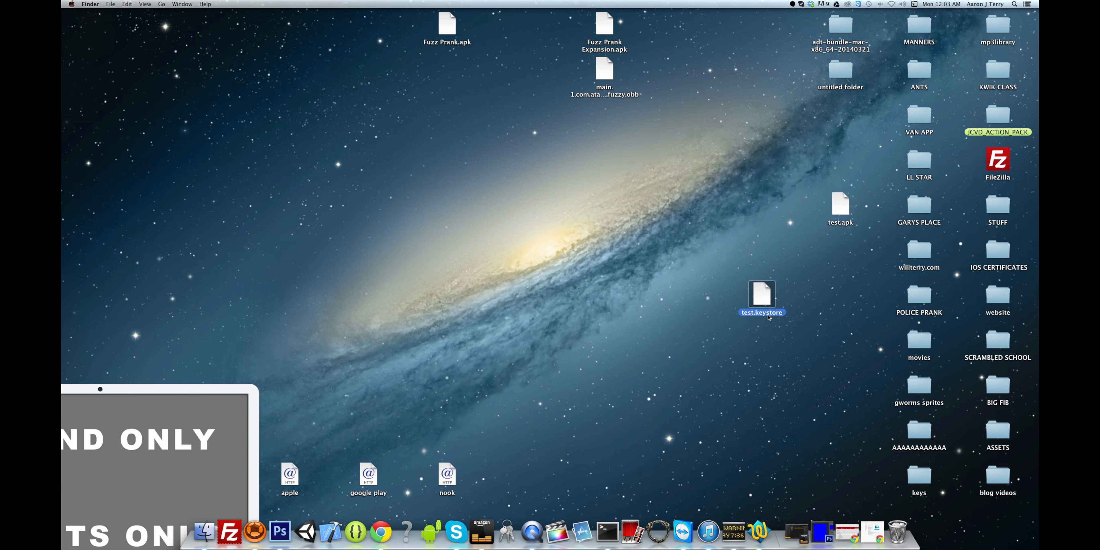
{"action": "left_click_drag", "start_coordinate": [834, 208], "coordinate": [897, 532]}
{"action": "left_click_drag", "start_coordinate": [770, 306], "coordinate": [847, 128]}
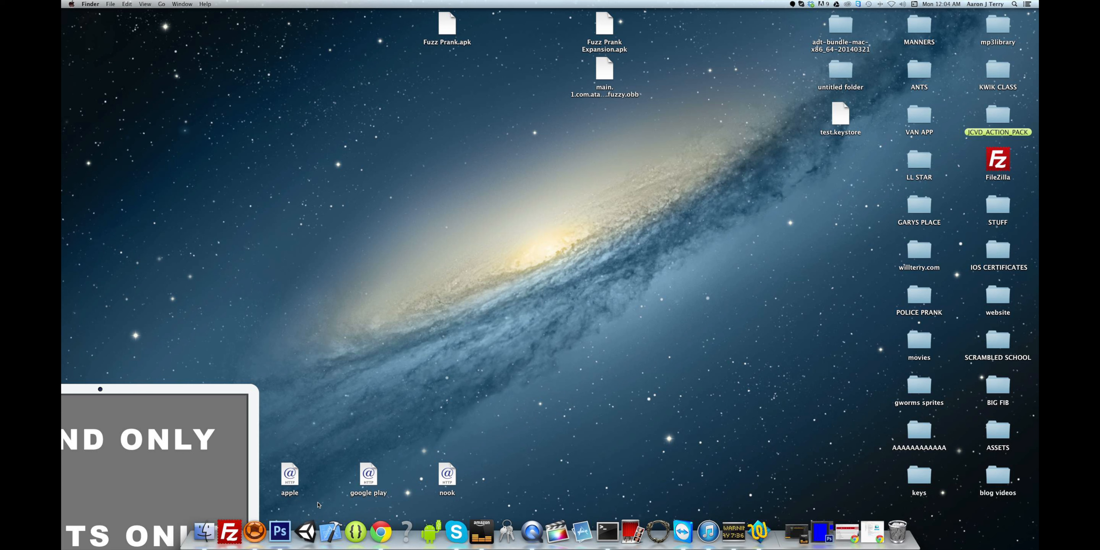
{"action": "left_click_drag", "start_coordinate": [251, 442], "coordinate": [381, 177]}
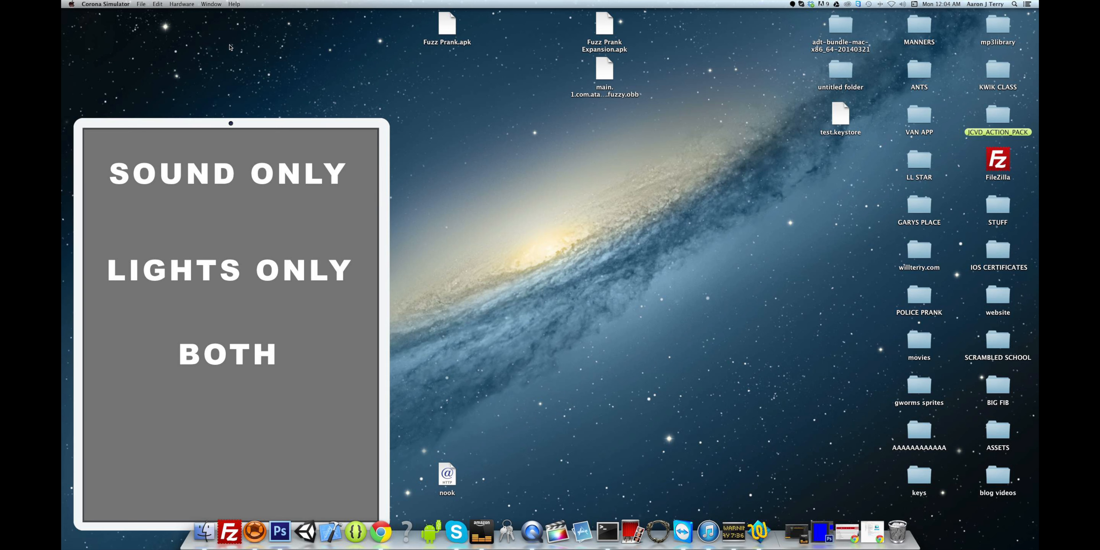
- Open the Build for Android dialog for Fuzz Prank Expansion via File > Build > Android
{"action": "left_click", "coordinate": [142, 4]}
{"action": "mouse_move", "coordinate": [205, 51]}
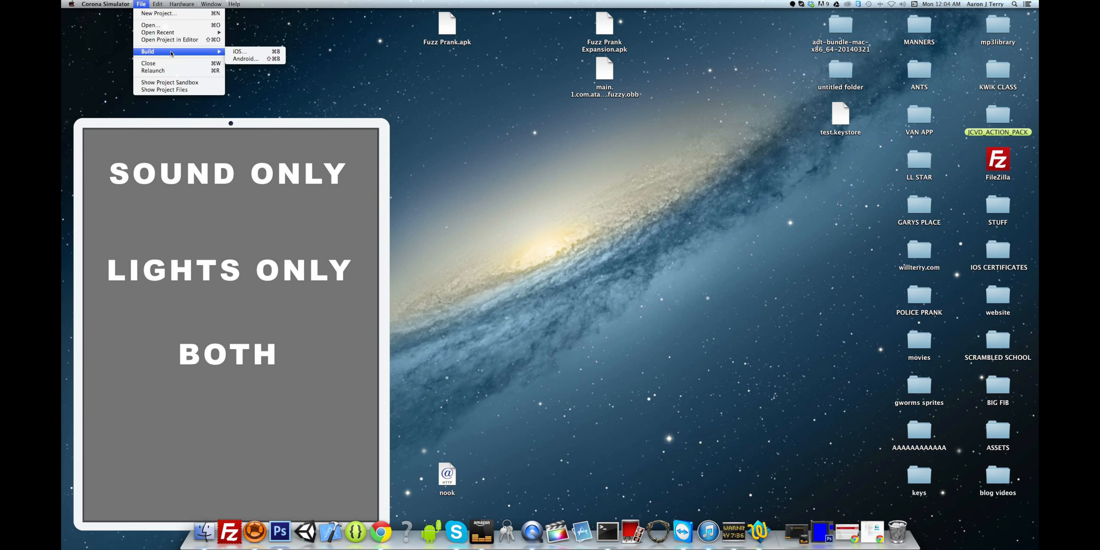
{"action": "left_click", "coordinate": [246, 58]}
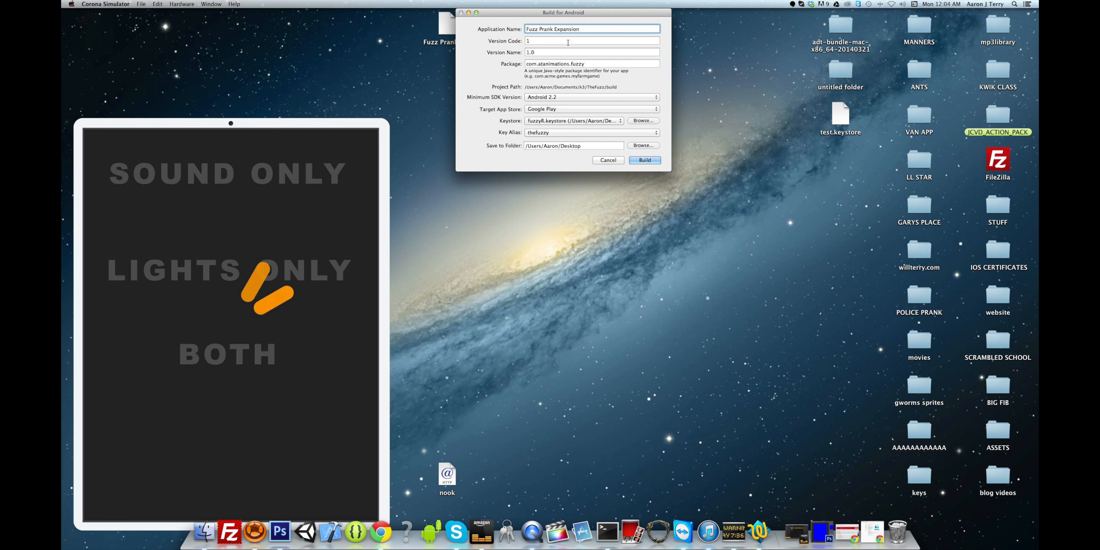
{"action": "left_click_drag", "start_coordinate": [561, 16], "coordinate": [515, 172]}
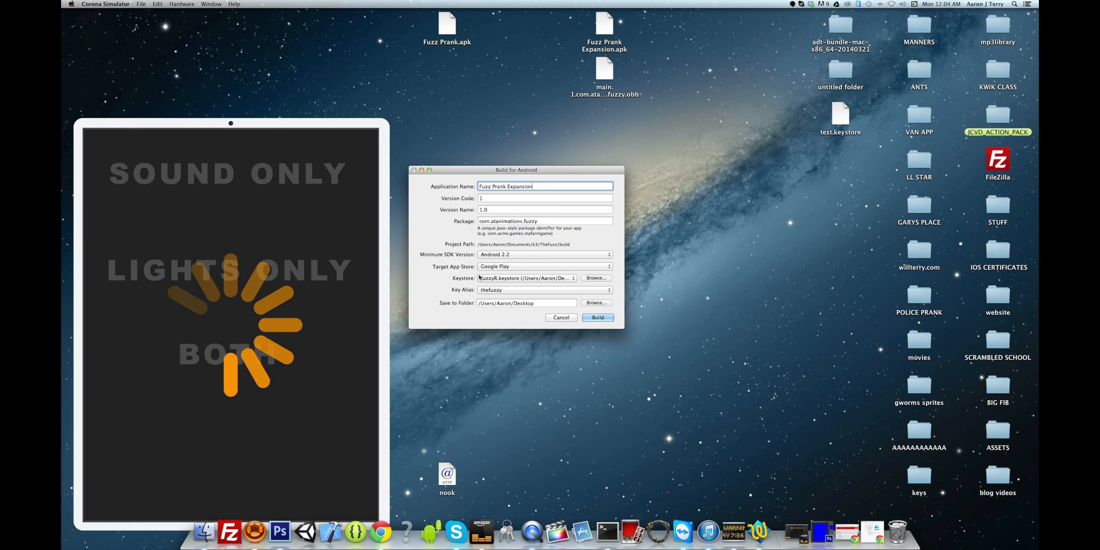
- Pick test.keystore from the Desktop as the build's signing keystore
{"action": "left_click", "coordinate": [596, 279]}
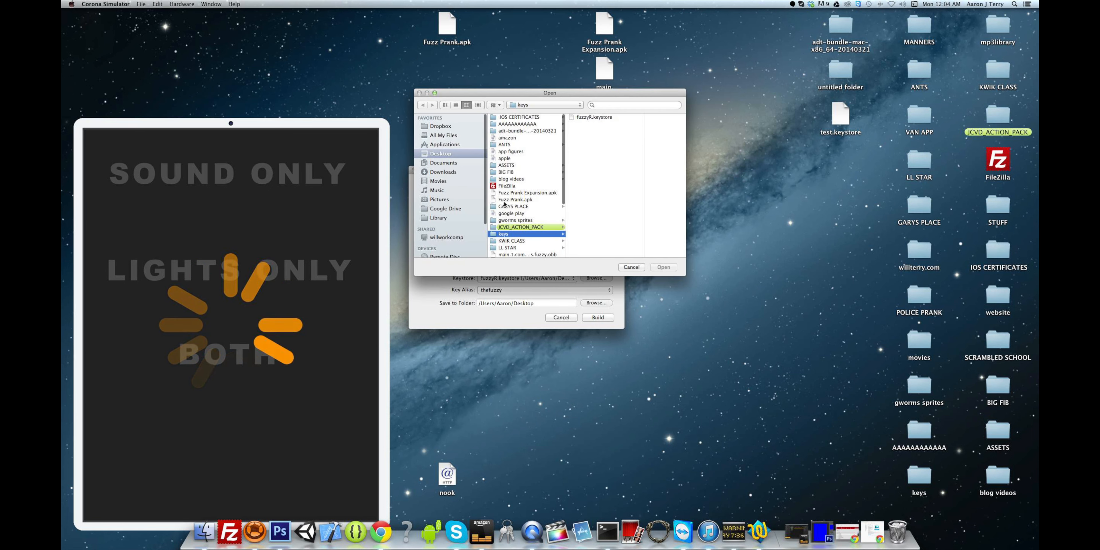
{"action": "left_click", "coordinate": [454, 154]}
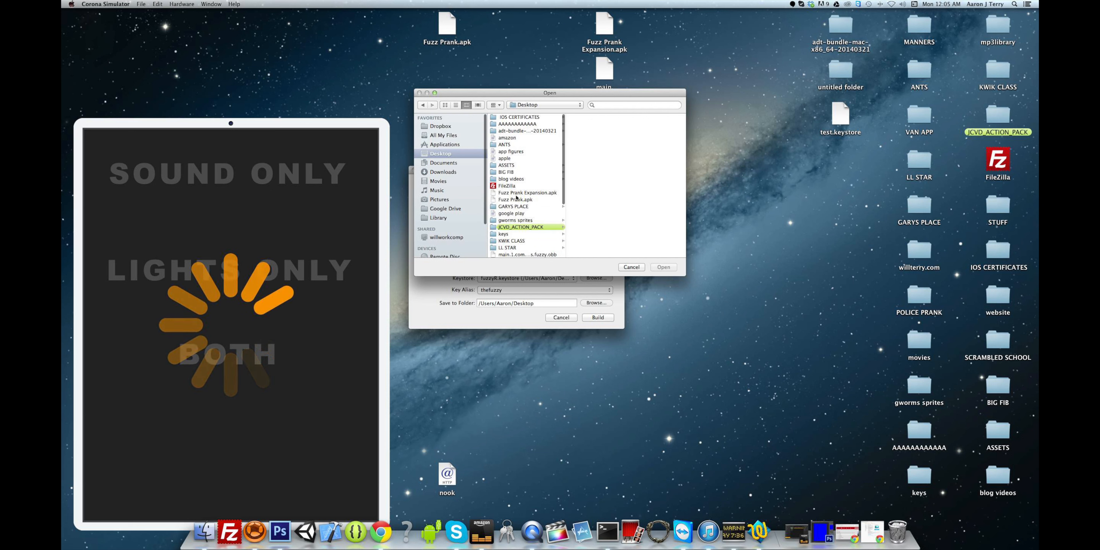
{"action": "scroll", "coordinate": [515, 200], "scroll_direction": "down", "scroll_amount": 1}
{"action": "scroll", "coordinate": [515, 197], "scroll_direction": "down", "scroll_amount": 5}
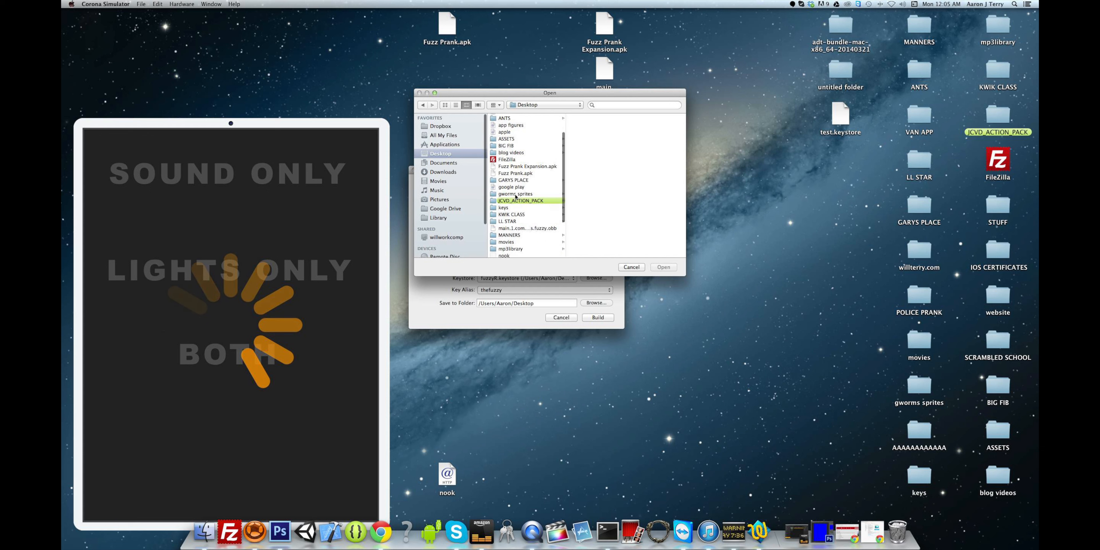
{"action": "scroll", "coordinate": [516, 214], "scroll_direction": "down", "scroll_amount": 2}
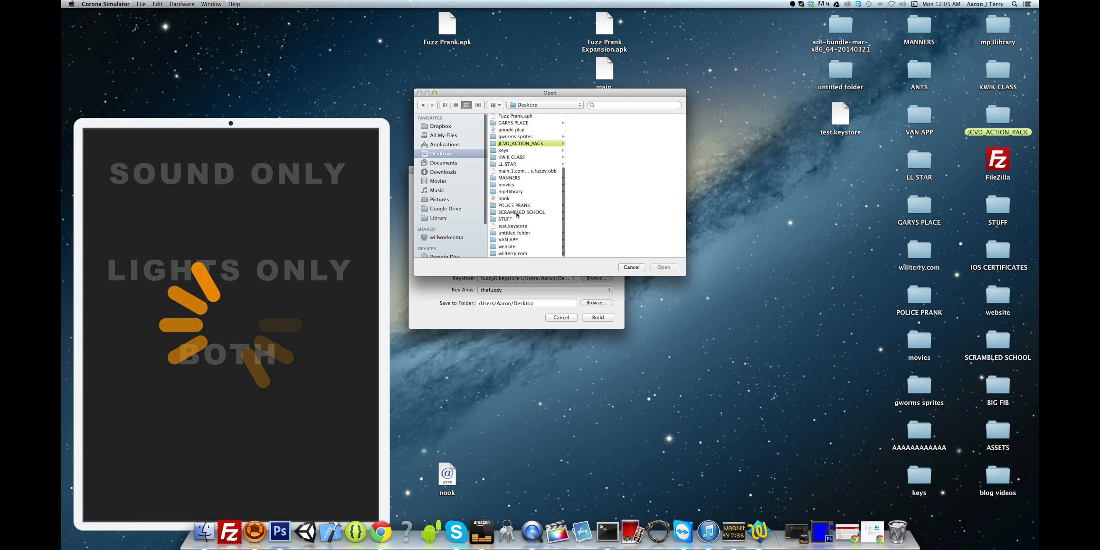
{"action": "left_click", "coordinate": [503, 228]}
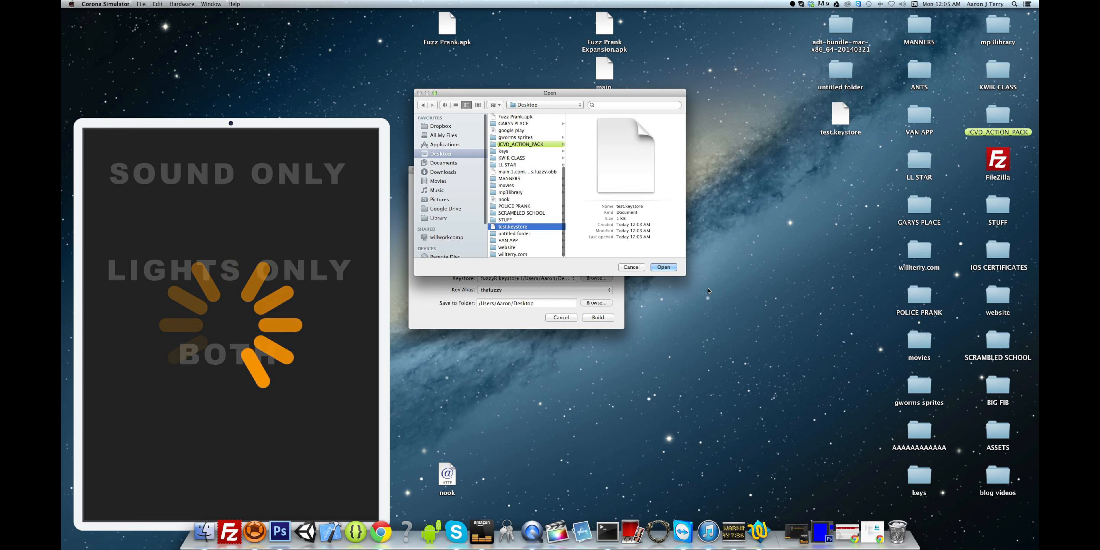
{"action": "left_click", "coordinate": [664, 268]}
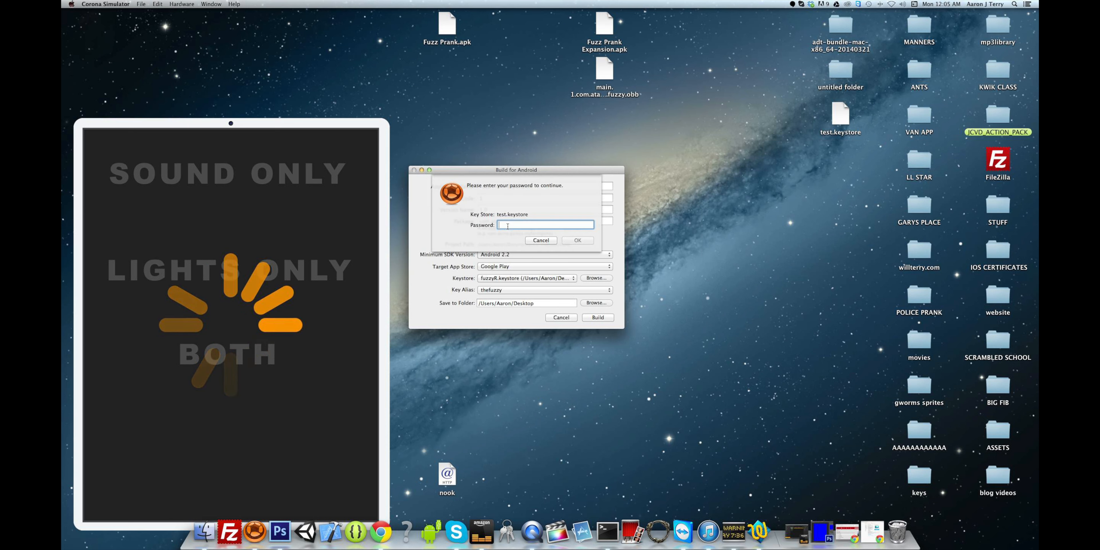
- Unlock test.keystore, pick key alias test1, and start the Fuzz Prank Expansion Android build
{"action": "type", "text": "••••••••••••"}
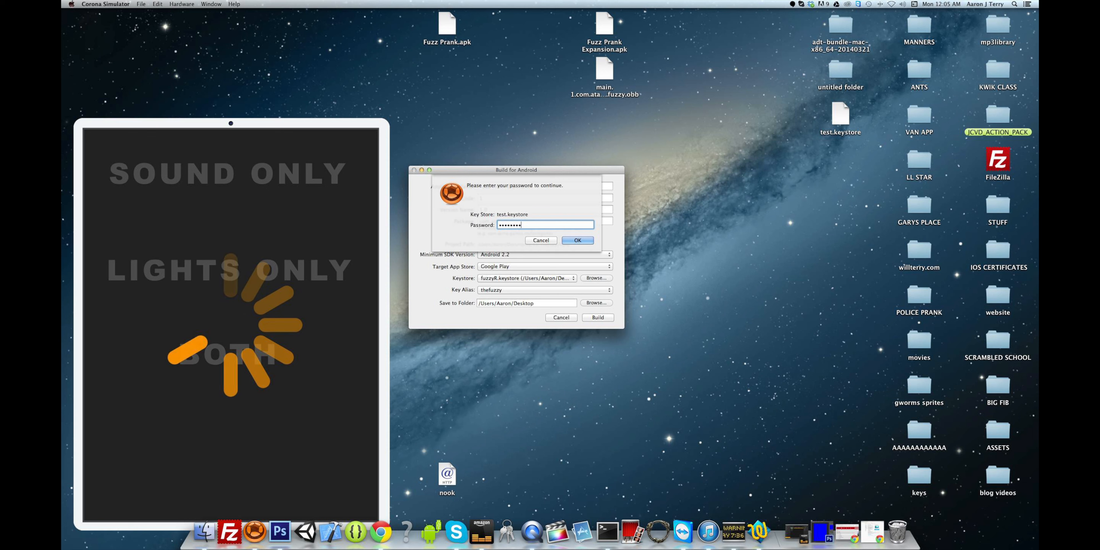
{"action": "left_click", "coordinate": [577, 241]}
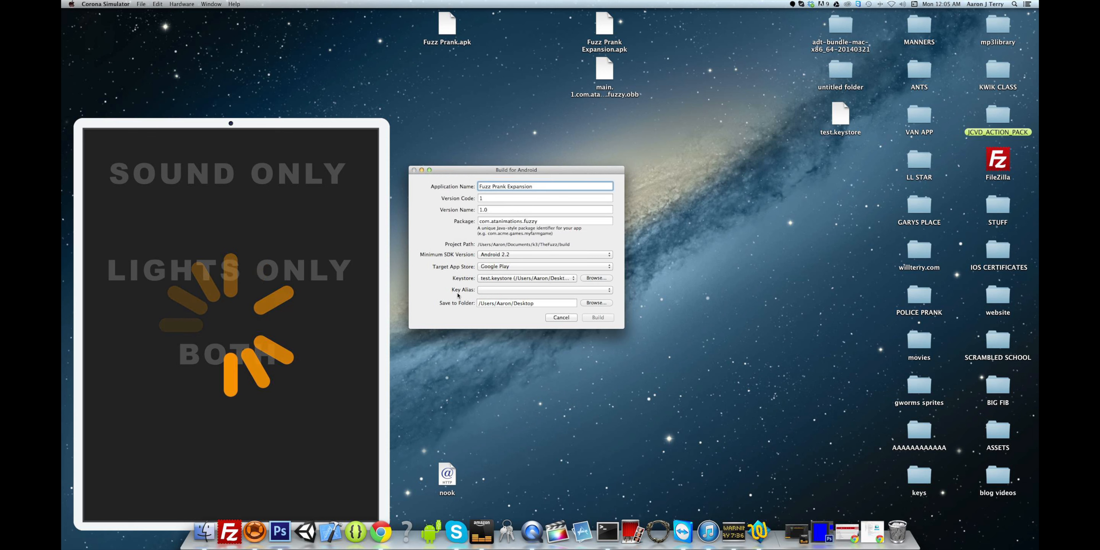
{"action": "left_click", "coordinate": [491, 291]}
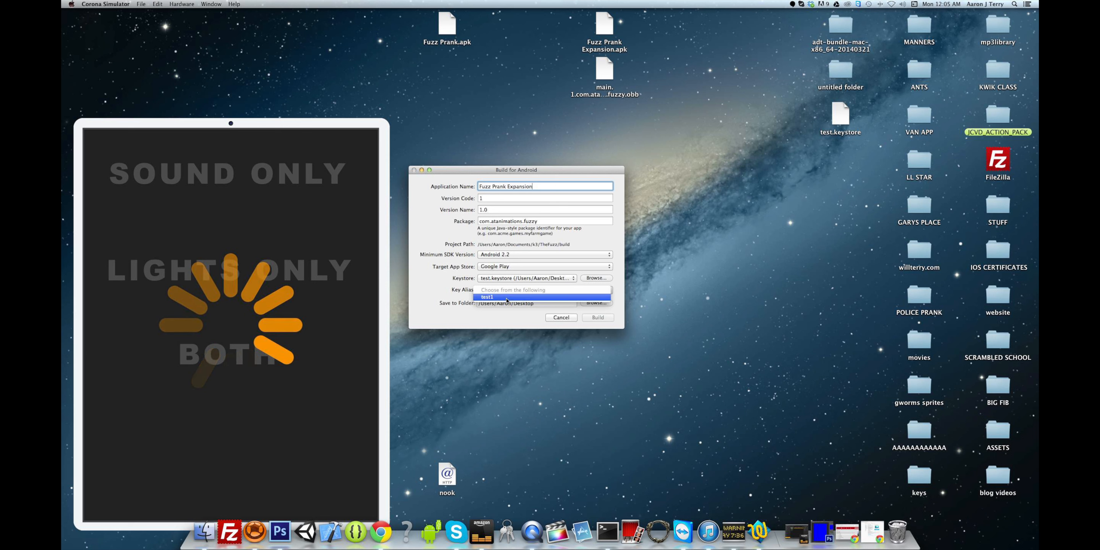
{"action": "left_click", "coordinate": [507, 300]}
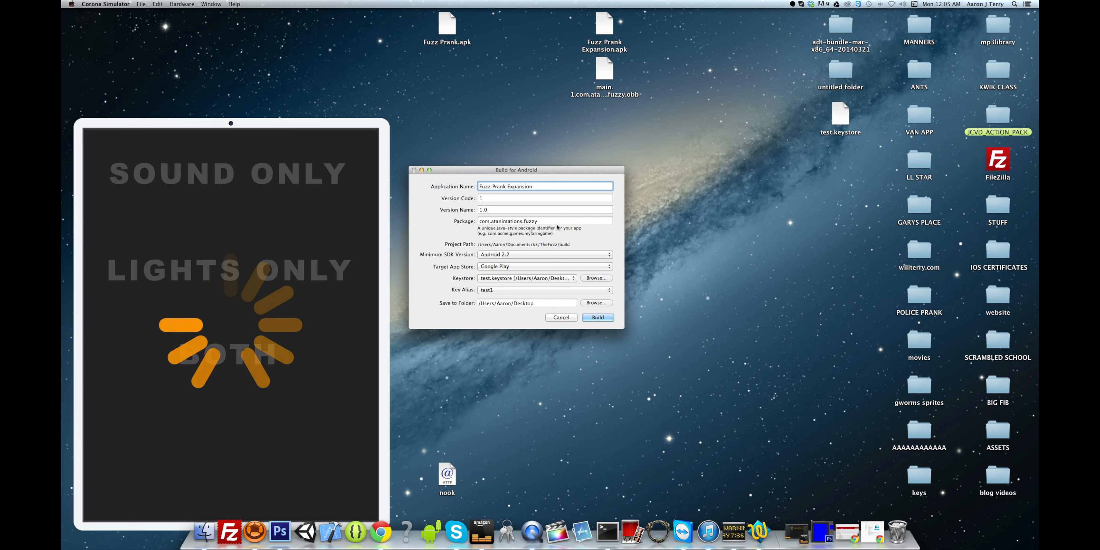
{"action": "left_click", "coordinate": [599, 318]}
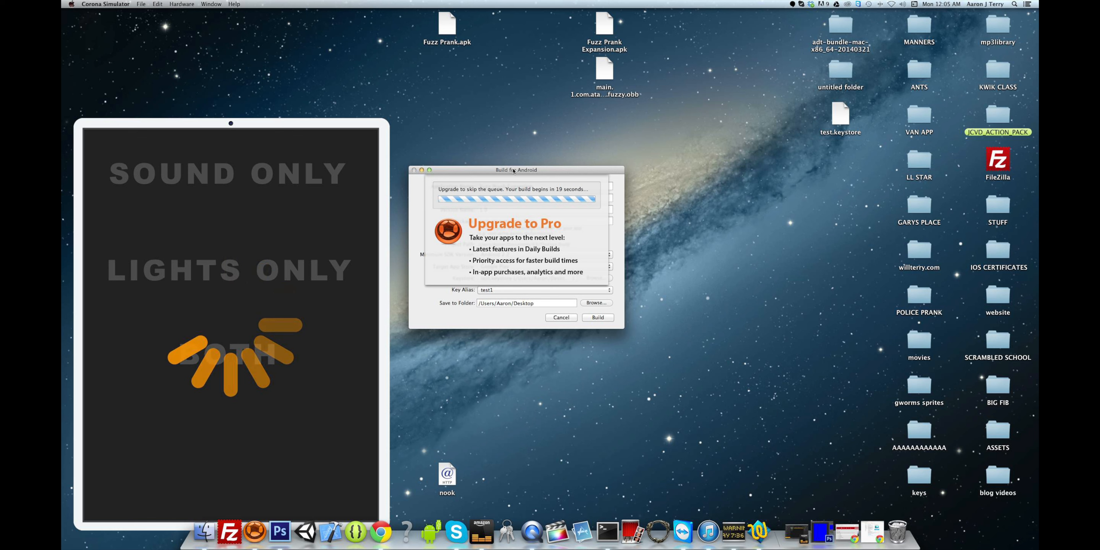
- Enter and confirm the key password for alias test1 in the Build for Android dialog
{"action": "left_click_drag", "start_coordinate": [513, 170], "coordinate": [478, 157]}
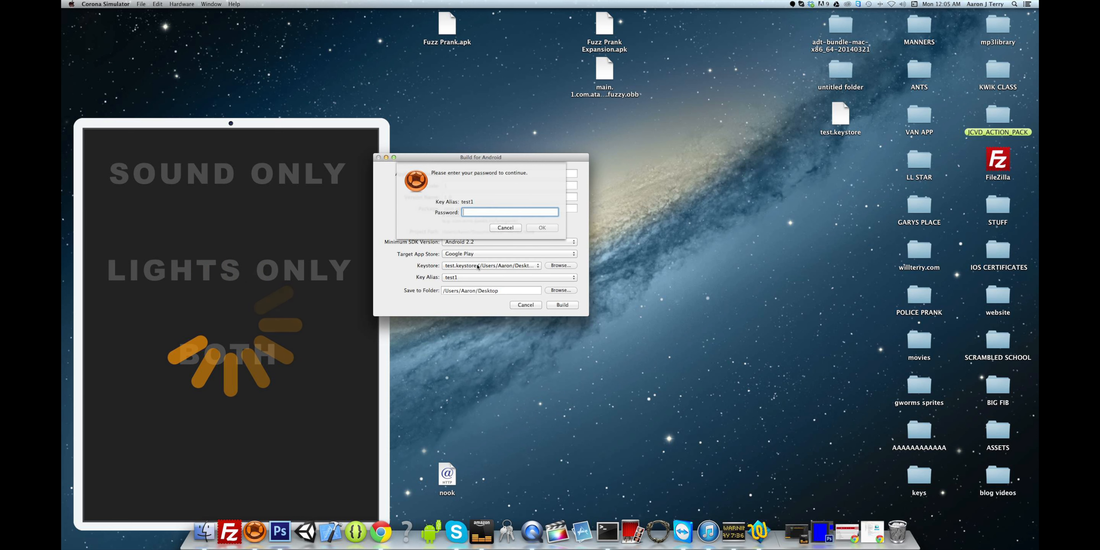
{"action": "type", "text": "••••••••••"}
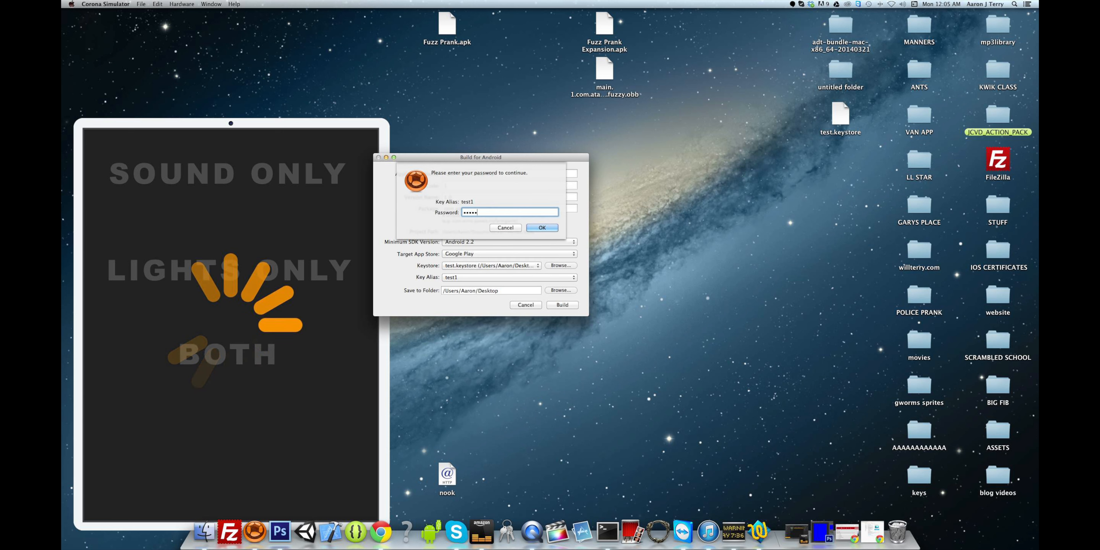
{"action": "type", "text": "•"}
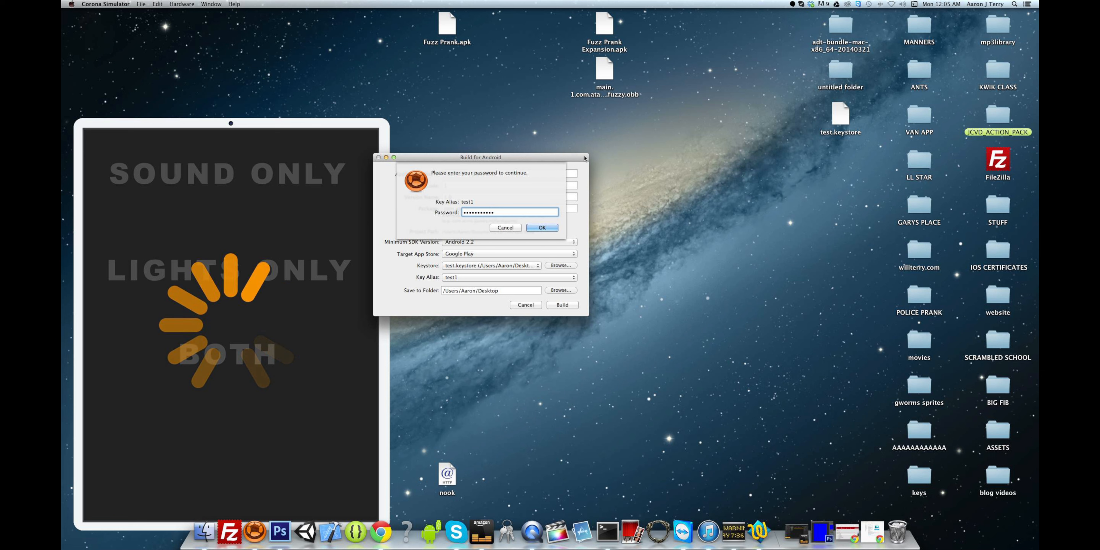
{"action": "left_click", "coordinate": [505, 227]}
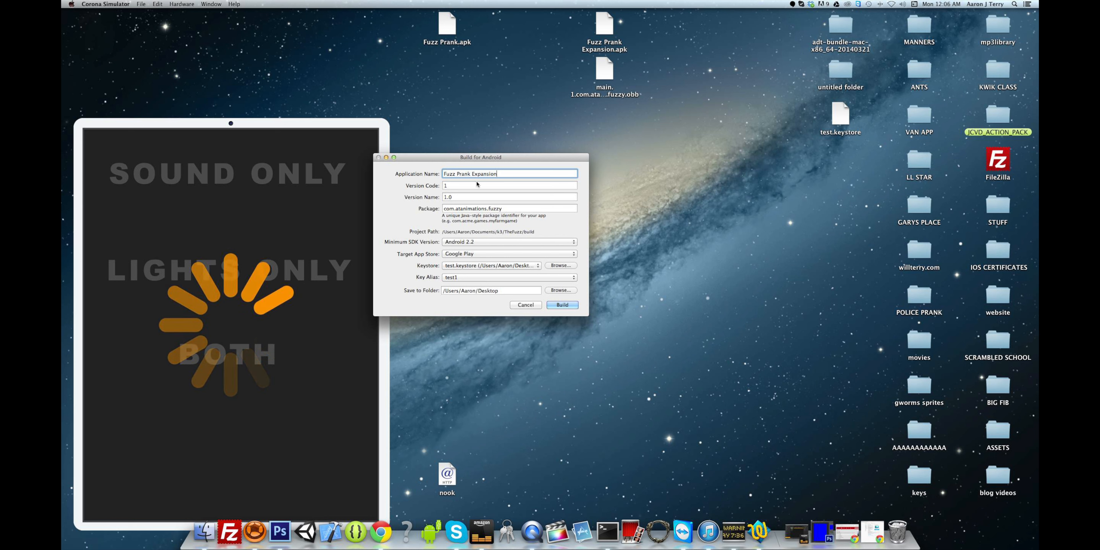
- Run the Android build and move the simulator window mostly off-screen
{"action": "left_click", "coordinate": [526, 304]}
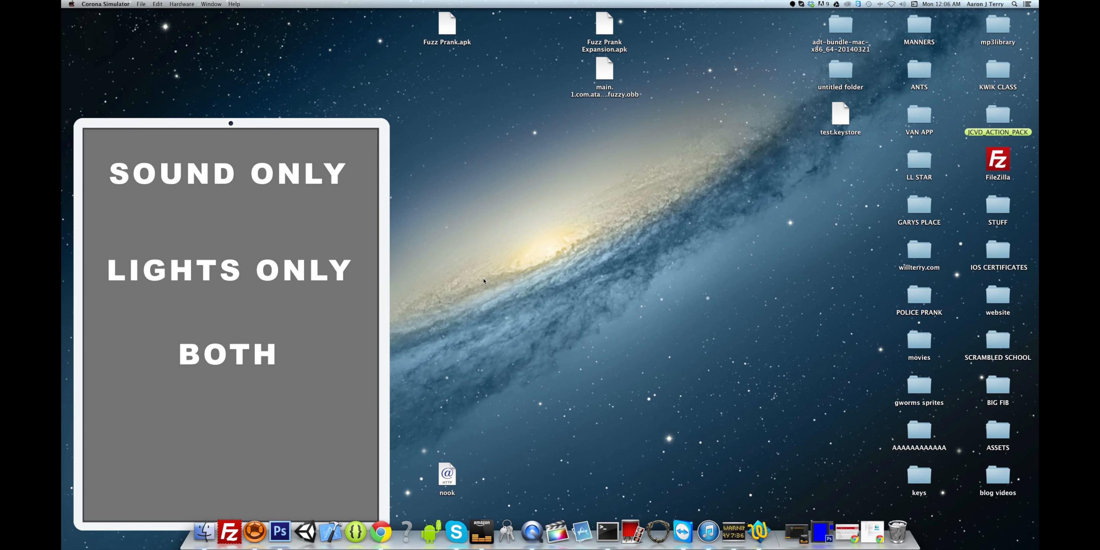
{"action": "left_click_drag", "start_coordinate": [378, 126], "coordinate": [275, 306]}
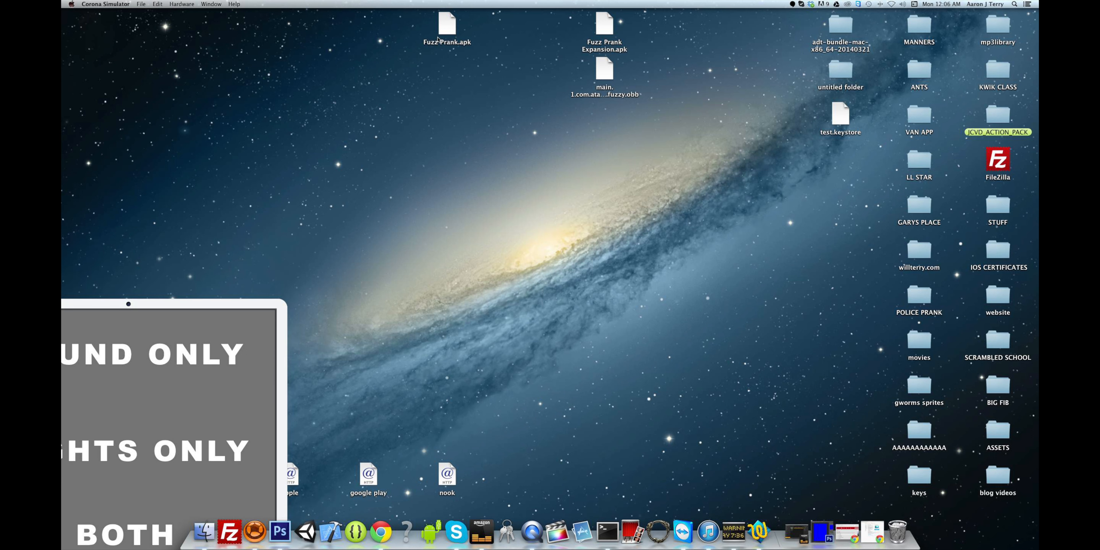
{"action": "mouse_move", "coordinate": [447, 25]}
{"action": "left_mouse_down"}
{"action": "mouse_move", "coordinate": [424, 54]}
{"action": "mouse_move", "coordinate": [444, 26]}
{"action": "left_mouse_up"}
{"action": "left_click", "coordinate": [435, 108]}
- Arrange the .obb, Fuzz Prank Expansion.apk and Fuzz Prank.apk icons along the desktop's top rows, then return to Chrome
{"action": "left_click_drag", "start_coordinate": [605, 31], "coordinate": [605, 188]}
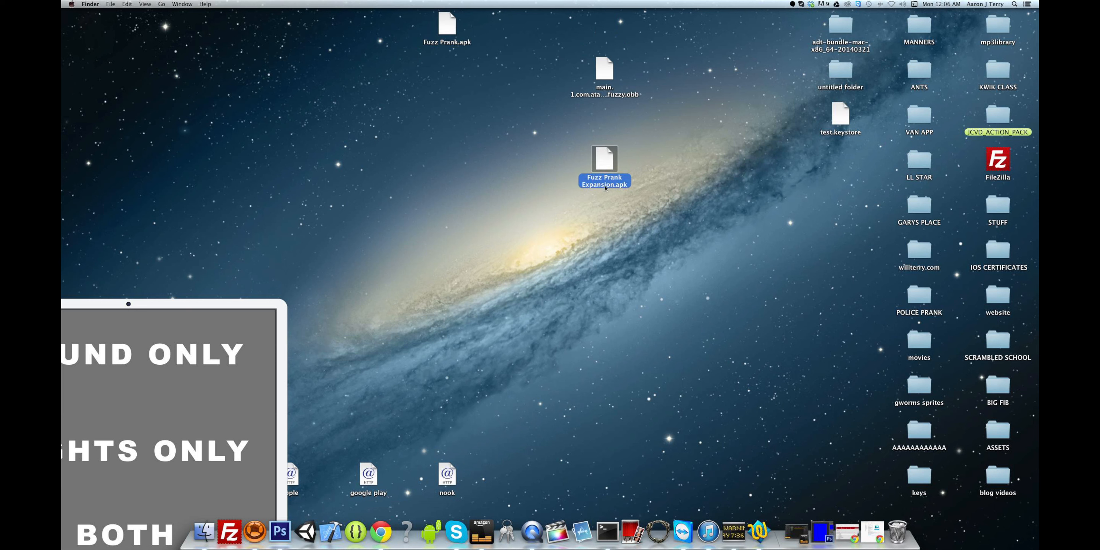
{"action": "left_click_drag", "start_coordinate": [607, 76], "coordinate": [603, 21]}
{"action": "left_click_drag", "start_coordinate": [604, 167], "coordinate": [609, 69]}
{"action": "left_click", "coordinate": [649, 81]}
{"action": "left_click_drag", "start_coordinate": [449, 25], "coordinate": [764, 28]}
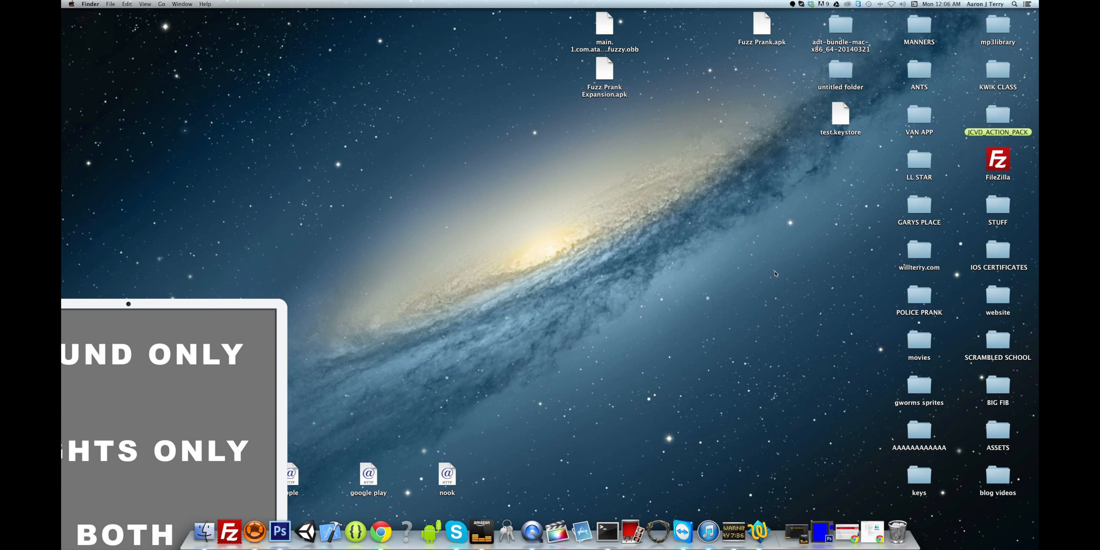
{"action": "left_click", "coordinate": [872, 531]}
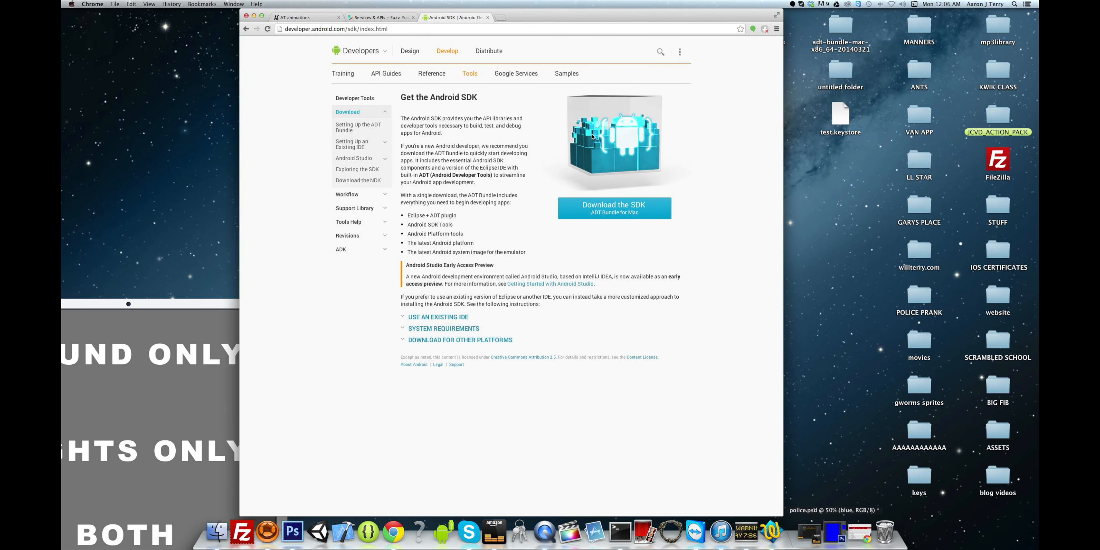
- Switch to the Fuzz Prank console page, open its APK section, and shift the browser left
{"action": "left_click", "coordinate": [376, 17]}
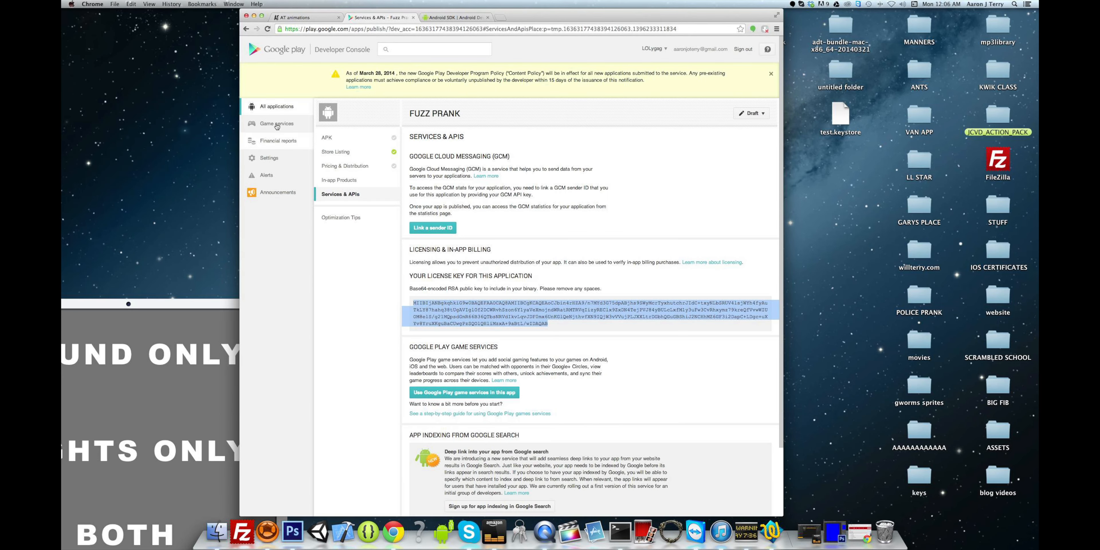
{"action": "left_click", "coordinate": [346, 137]}
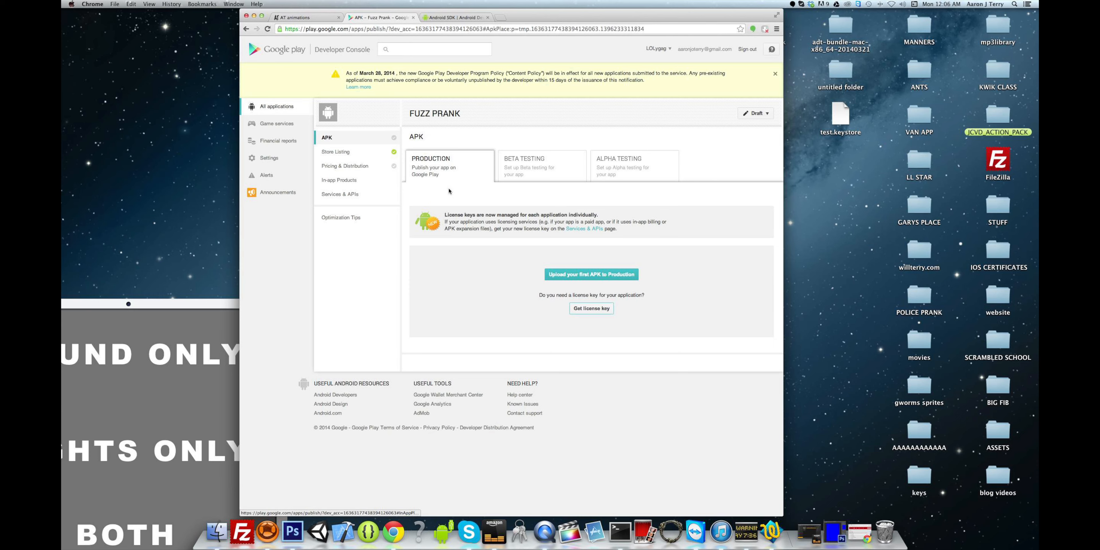
{"action": "left_click_drag", "start_coordinate": [527, 11], "coordinate": [417, 8]}
- Start a first production APK upload, cancel it, and move the browser to the left edge
{"action": "left_click", "coordinate": [480, 278]}
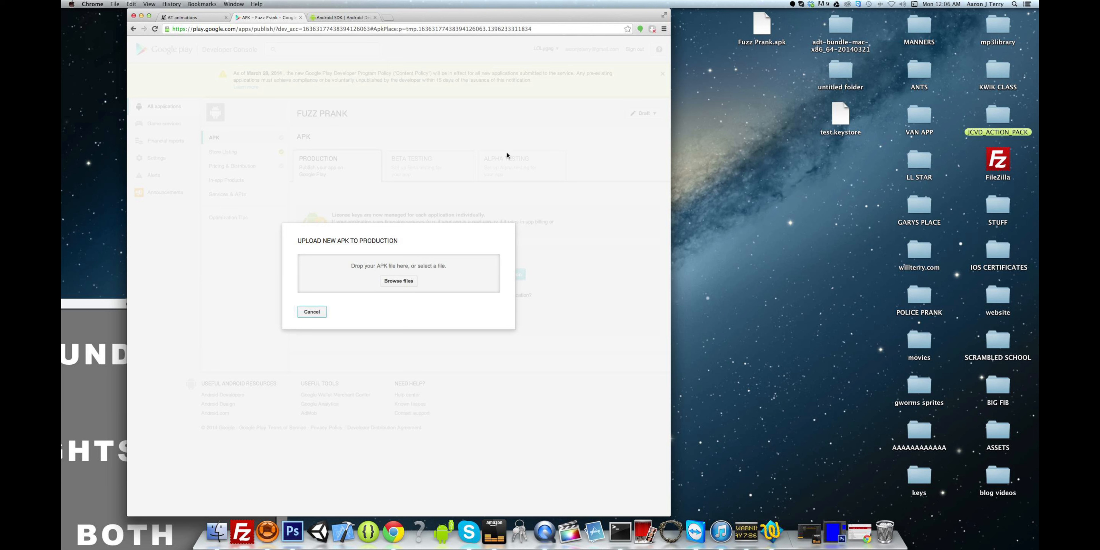
{"action": "mouse_move", "coordinate": [759, 26]}
{"action": "left_mouse_down"}
{"action": "mouse_move", "coordinate": [392, 221]}
{"action": "mouse_move", "coordinate": [361, 290]}
{"action": "mouse_move", "coordinate": [699, 98]}
{"action": "mouse_move", "coordinate": [771, 31]}
{"action": "left_mouse_up"}
{"action": "left_click_drag", "start_coordinate": [515, 19], "coordinate": [579, 20]}
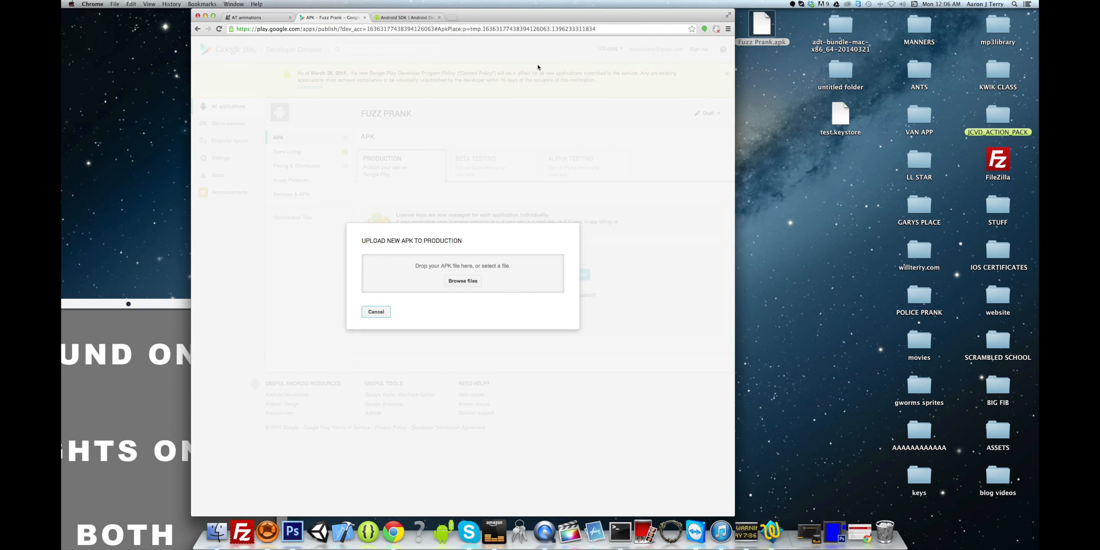
{"action": "left_click", "coordinate": [376, 311]}
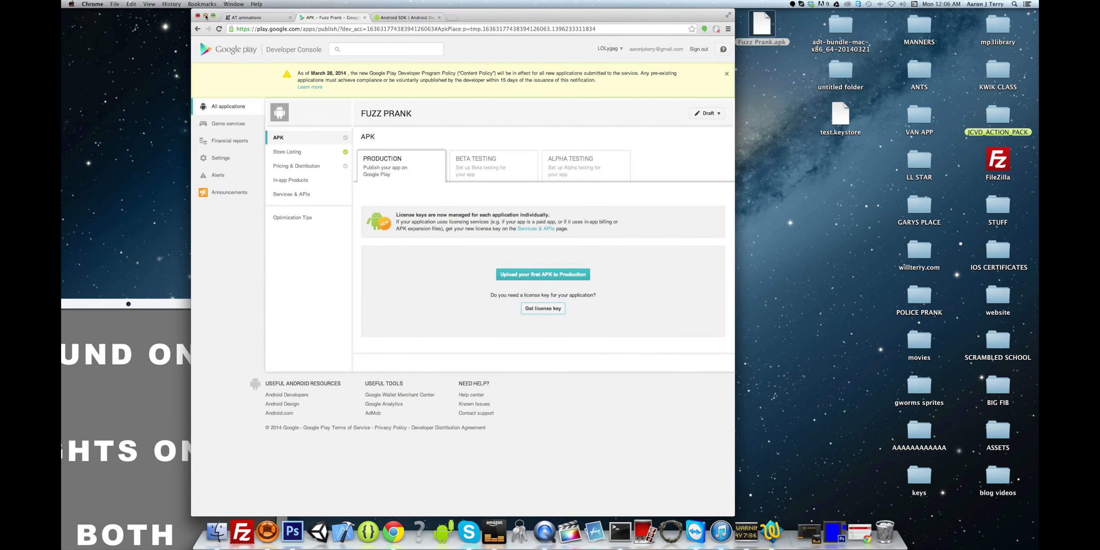
{"action": "left_click_drag", "start_coordinate": [515, 23], "coordinate": [366, 12]}
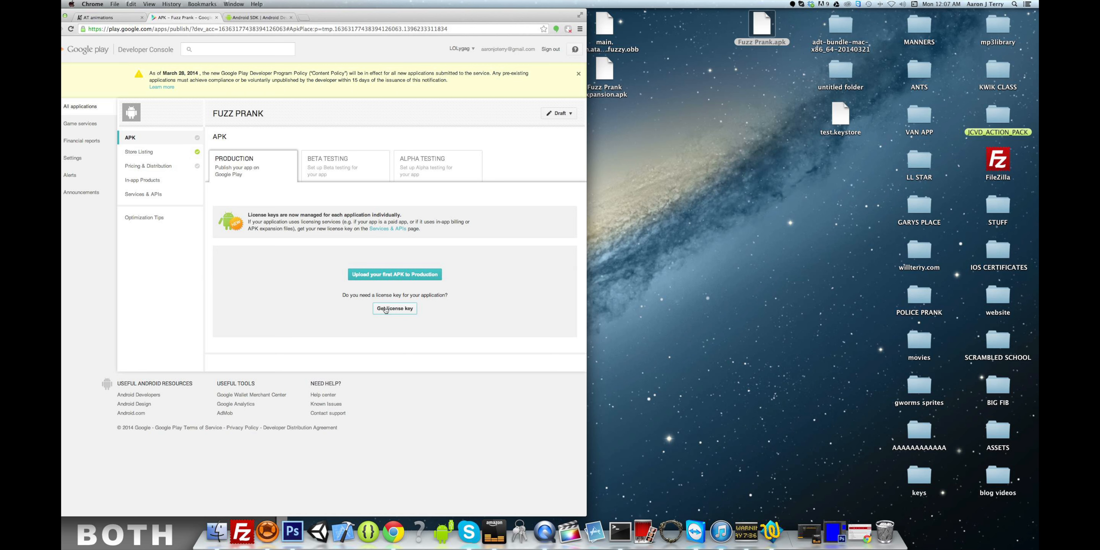
- Show and copy Fuzz Prank's license key from Services & APIs, then minimize Chrome and return to Photoshop
{"action": "left_click", "coordinate": [388, 309]}
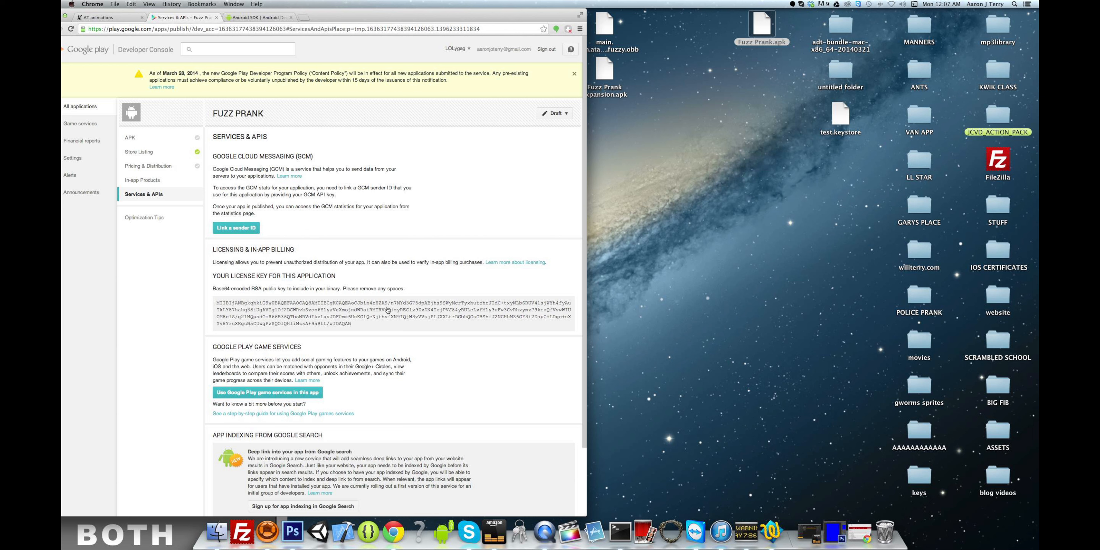
{"action": "left_click_drag", "start_coordinate": [217, 304], "coordinate": [408, 331]}
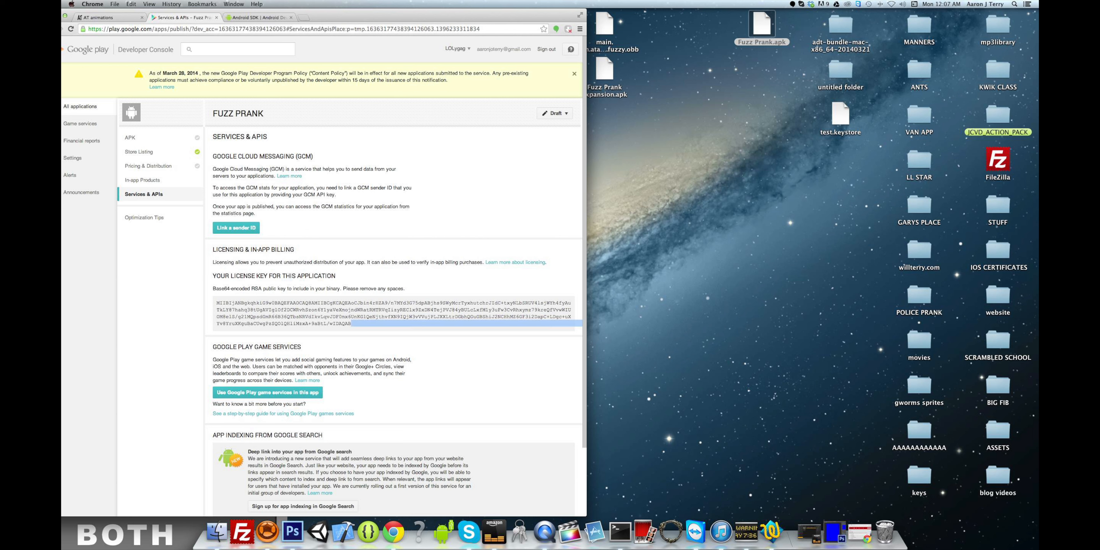
{"action": "left_click_drag", "start_coordinate": [86, 12], "coordinate": [125, 18]}
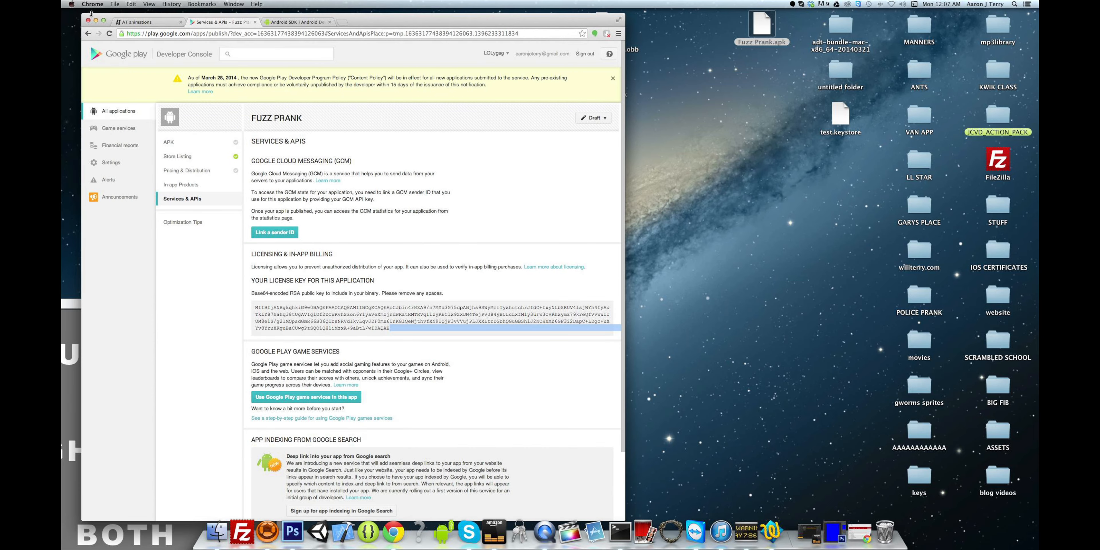
{"action": "left_click", "coordinate": [96, 21]}
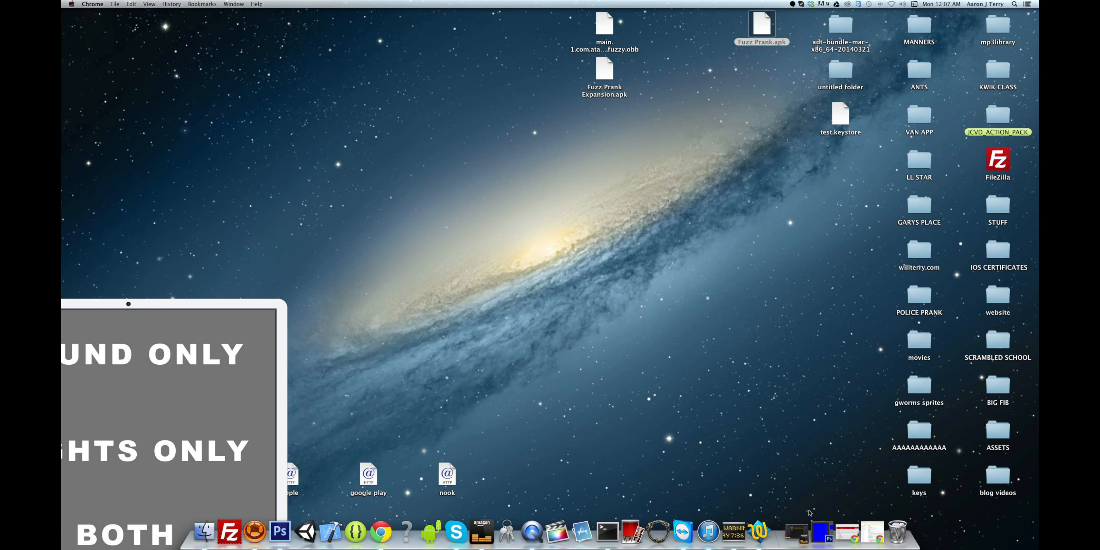
{"action": "left_click", "coordinate": [828, 527]}
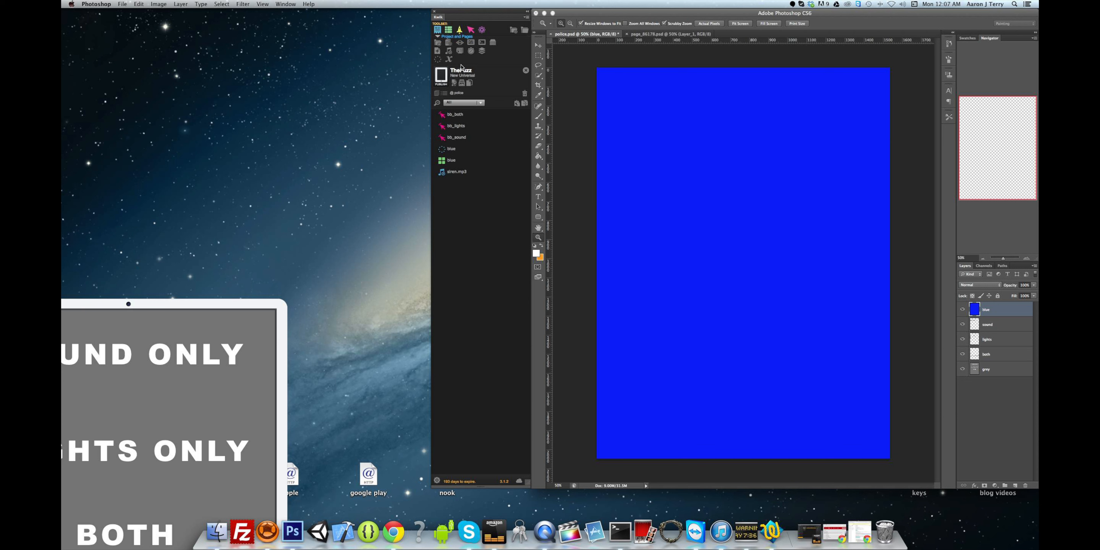
- Paste the license key into Kwik's expansion-file Key field, save Project Properties, and minimize Photoshop
{"action": "left_click", "coordinate": [438, 43]}
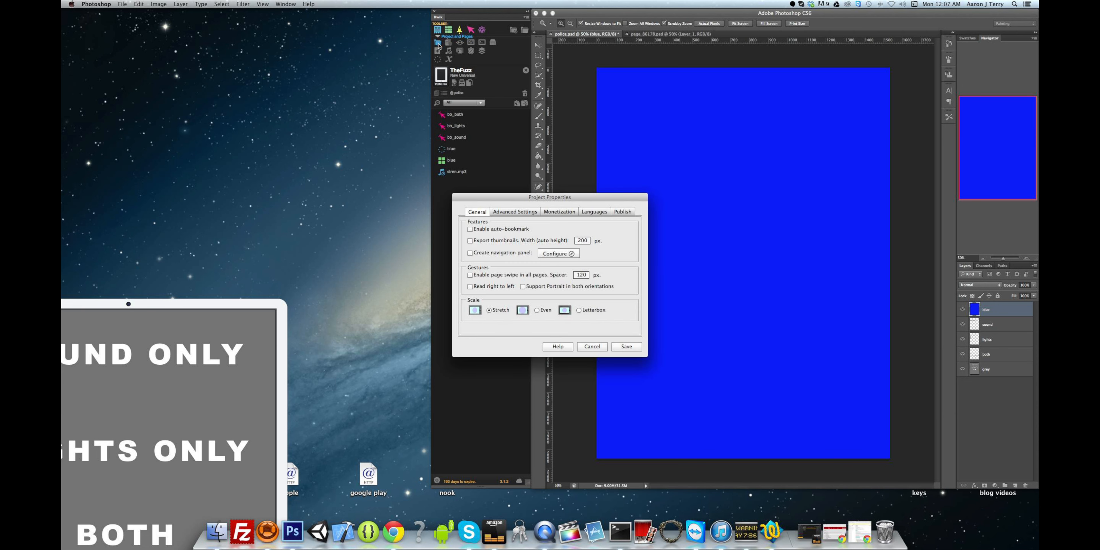
{"action": "left_click", "coordinate": [508, 212]}
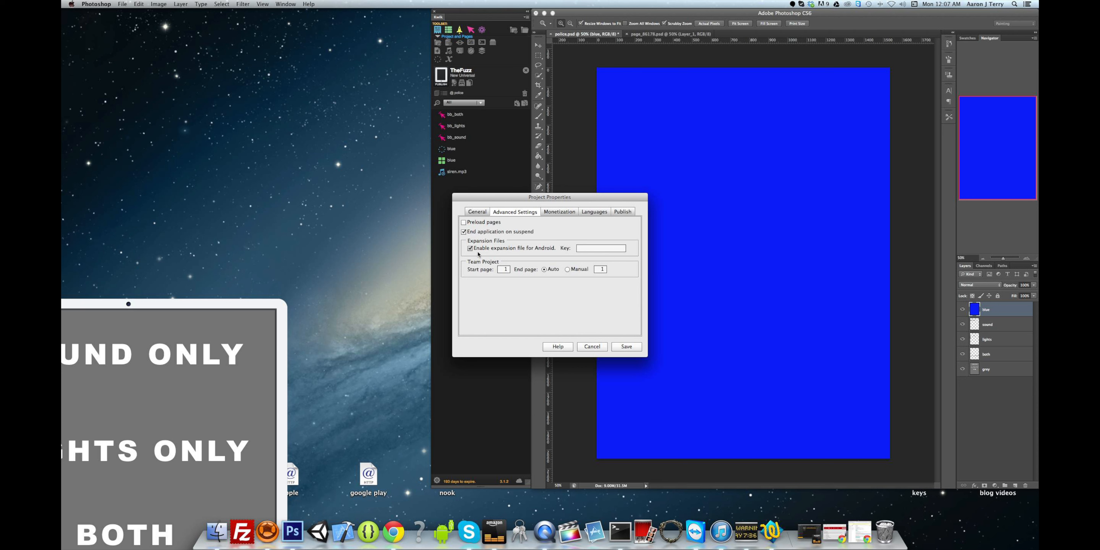
{"action": "mouse_move", "coordinate": [478, 252]}
{"action": "left_click", "coordinate": [591, 249]}
{"action": "key", "text": "super+v"}
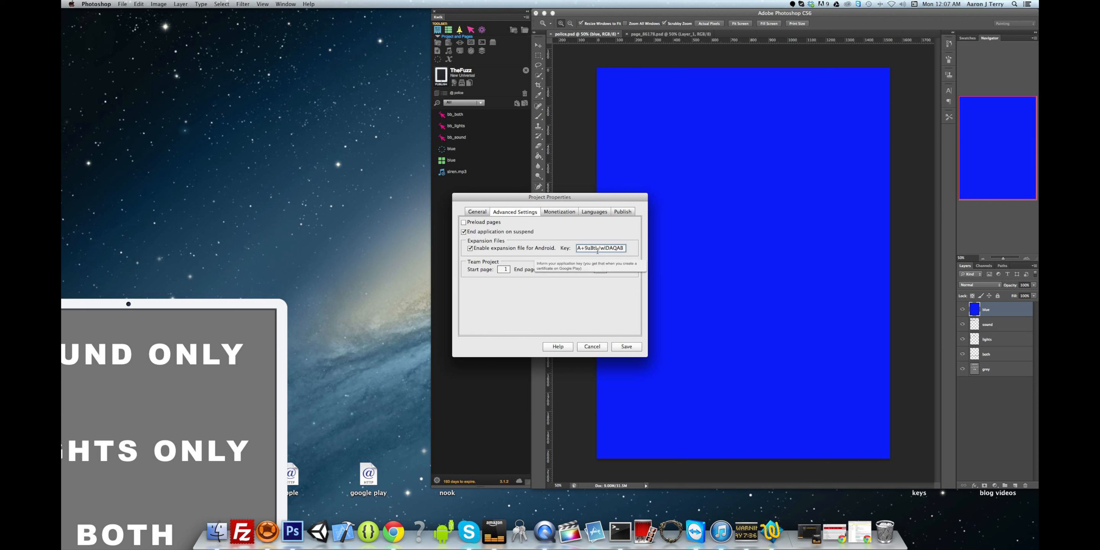
{"action": "left_click", "coordinate": [624, 346]}
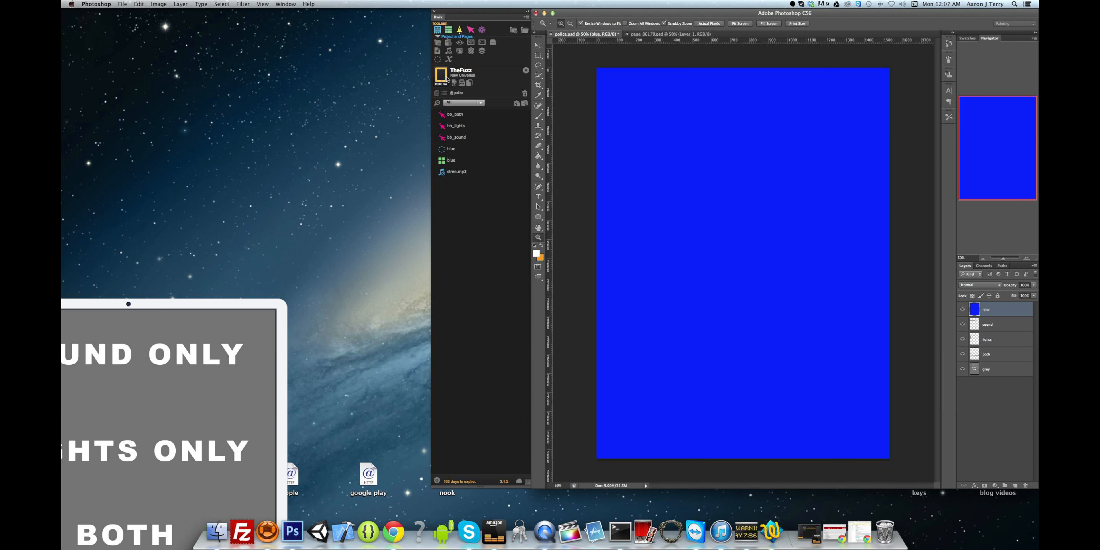
{"action": "left_click", "coordinate": [544, 13]}
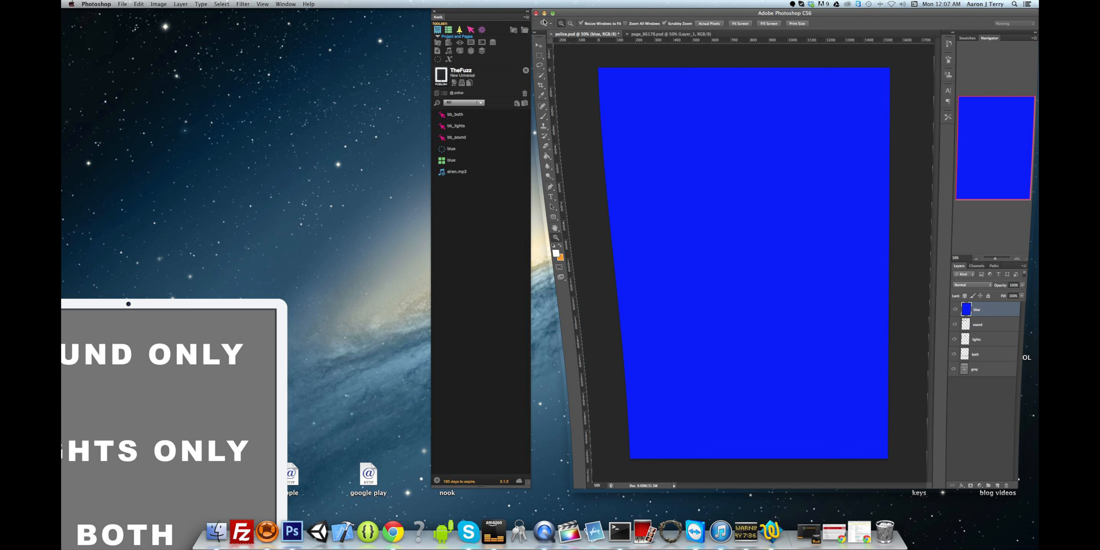
- Reposition the simulator window and group Fuzz Prank Expansion.apk with its .obb below test.keystore
{"action": "left_click_drag", "start_coordinate": [261, 304], "coordinate": [404, 32]}
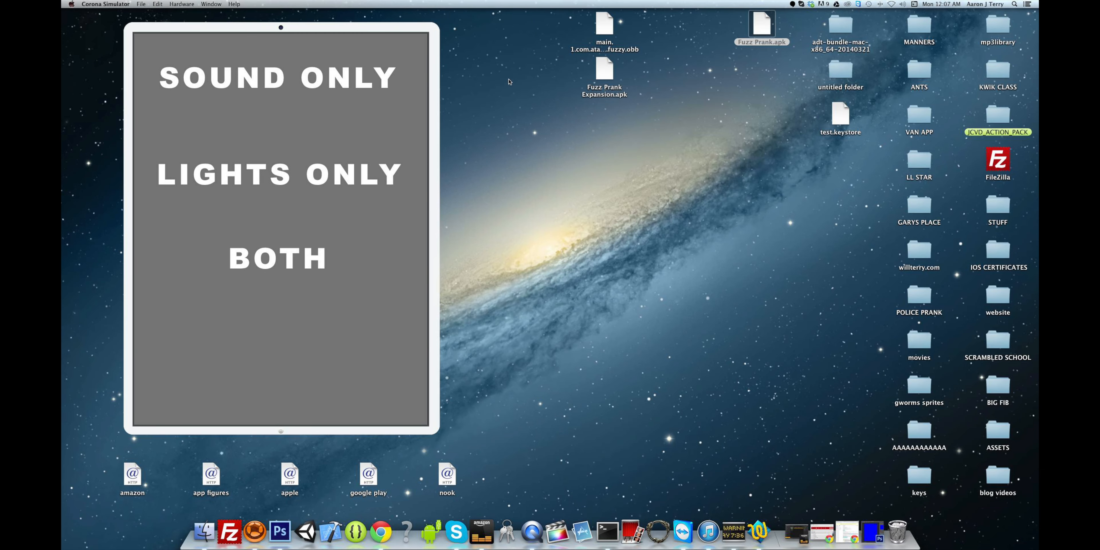
{"action": "left_click_drag", "start_coordinate": [369, 26], "coordinate": [245, 129]}
{"action": "left_click_drag", "start_coordinate": [610, 74], "coordinate": [767, 73]}
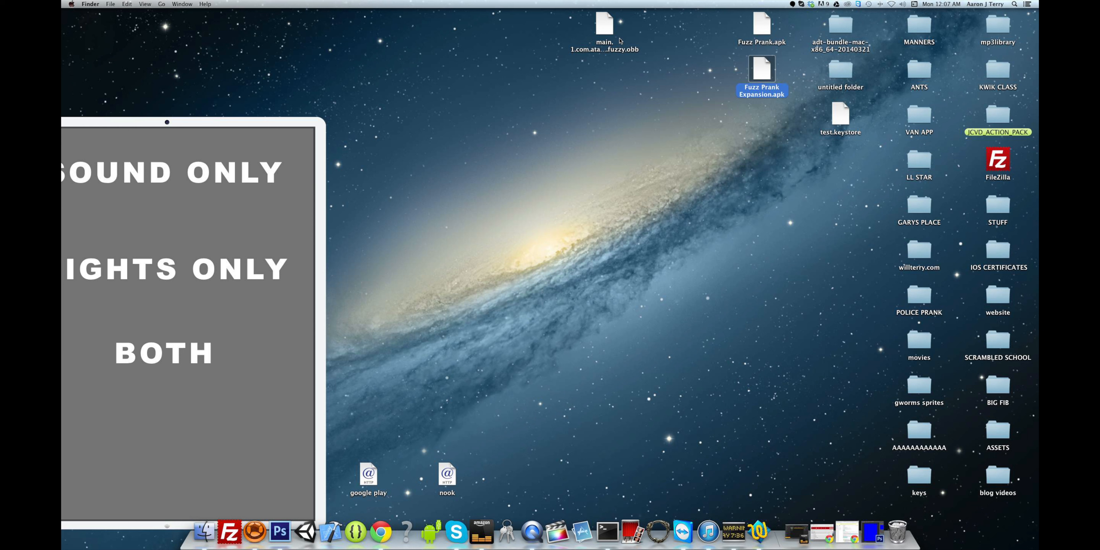
{"action": "left_click_drag", "start_coordinate": [615, 32], "coordinate": [765, 128]}
{"action": "left_click_drag", "start_coordinate": [738, 67], "coordinate": [847, 250]}
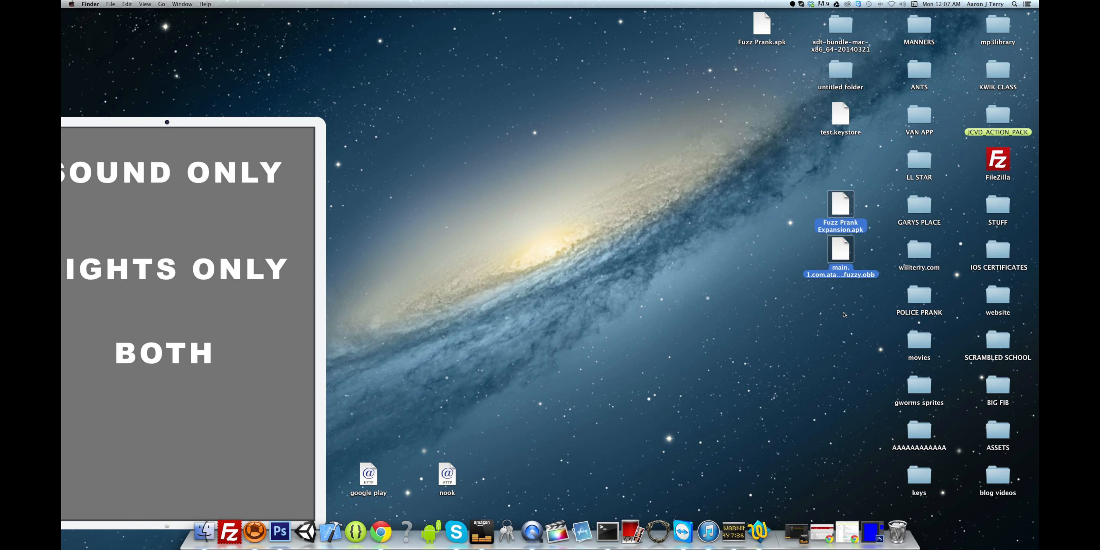
- Restore Chrome and navigate All applications > Fuzz Prank > APK
{"action": "left_click", "coordinate": [847, 532]}
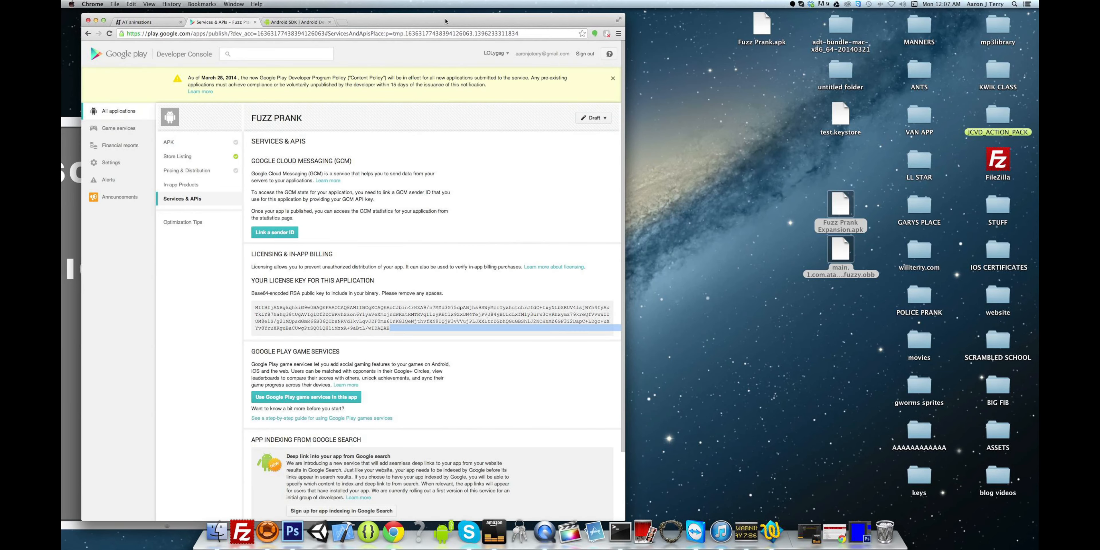
{"action": "left_click_drag", "start_coordinate": [445, 21], "coordinate": [456, 17]}
{"action": "left_click", "coordinate": [179, 144]}
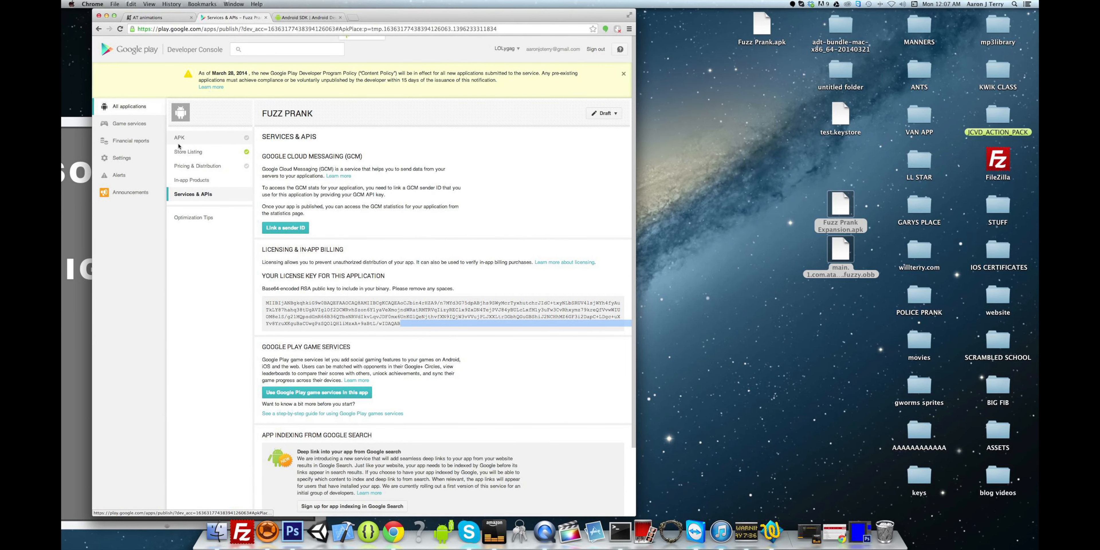
{"action": "left_click", "coordinate": [135, 113]}
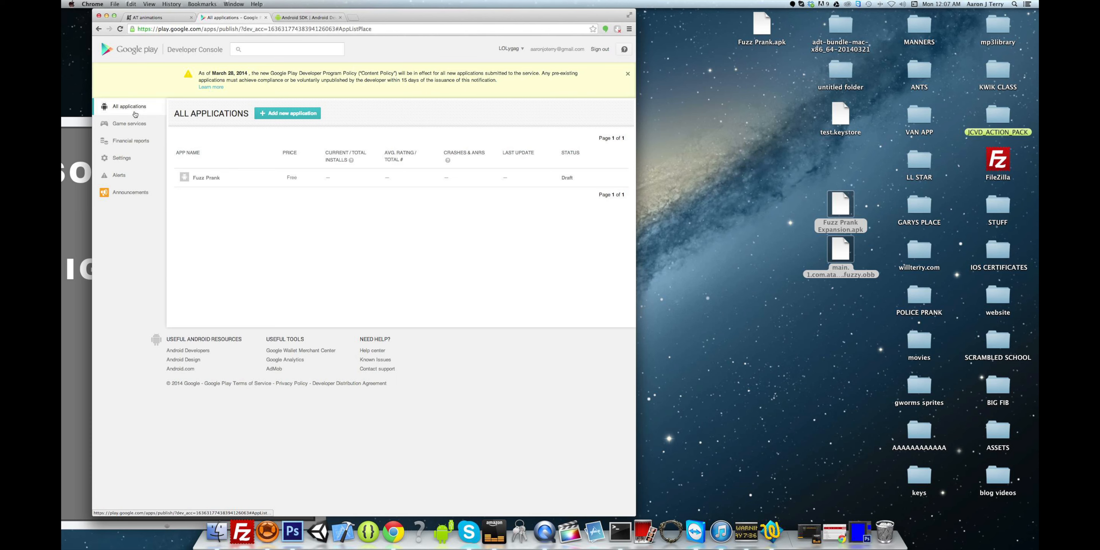
{"action": "left_click", "coordinate": [253, 177]}
{"action": "left_click", "coordinate": [207, 137]}
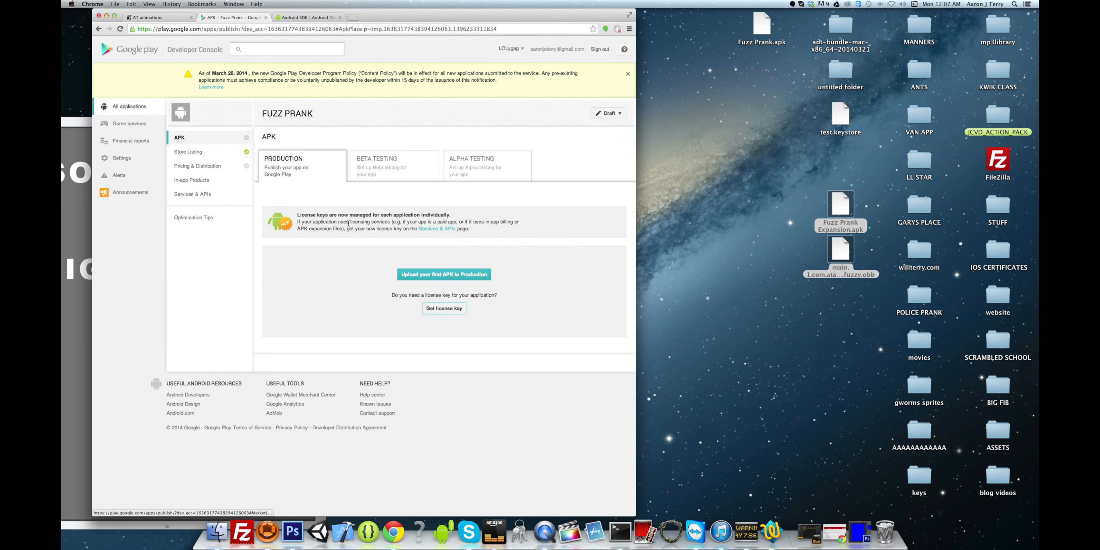
- Drop Fuzz Prank Expansion.apk from the desktop into the first production APK upload, creating version 1
{"action": "left_click", "coordinate": [417, 278]}
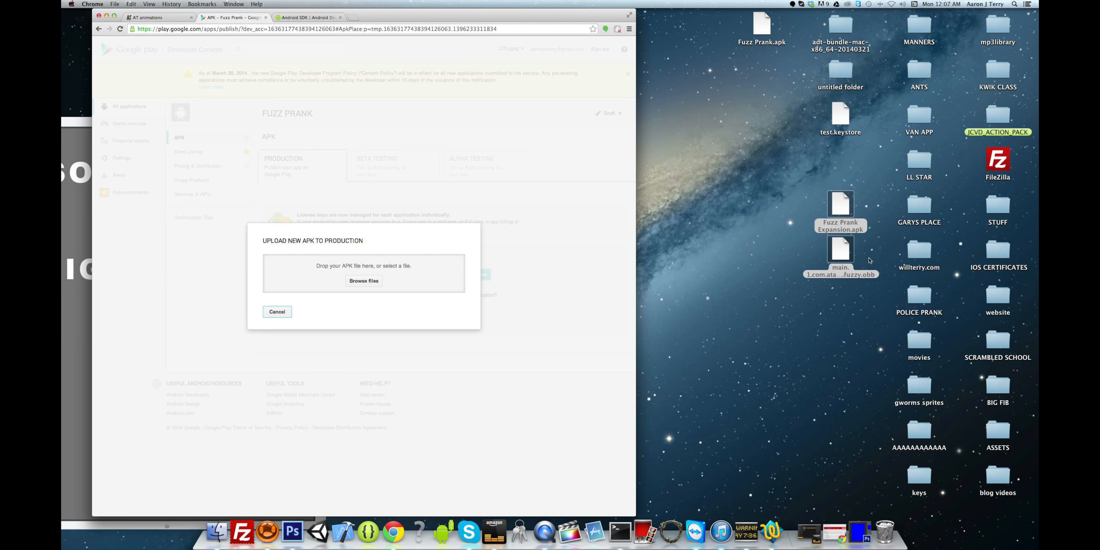
{"action": "left_click", "coordinate": [792, 253]}
{"action": "left_click_drag", "start_coordinate": [840, 205], "coordinate": [331, 269]}
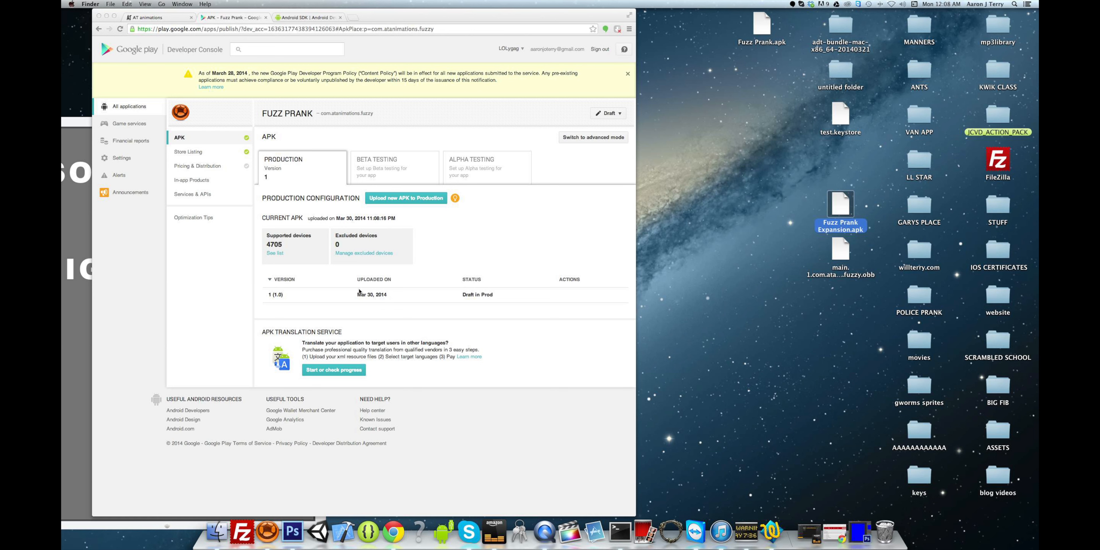
- Inspect version 1's APK details, then drop Fuzz Prank Expansion.apk as a new Production APK (1.0, 7.35 MB)
{"action": "left_click", "coordinate": [331, 294]}
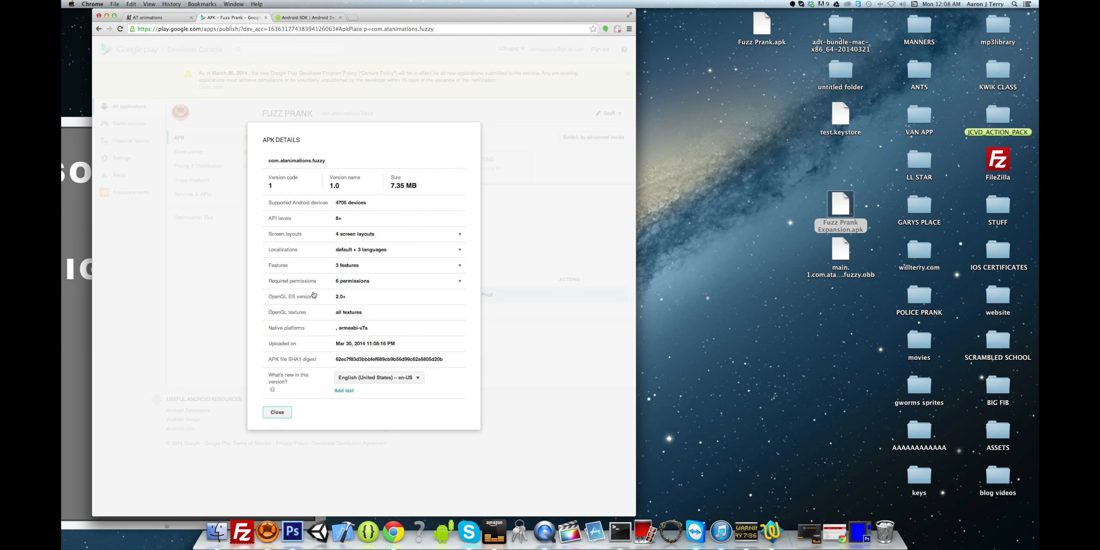
{"action": "left_click", "coordinate": [200, 285]}
{"action": "left_click", "coordinate": [281, 414]}
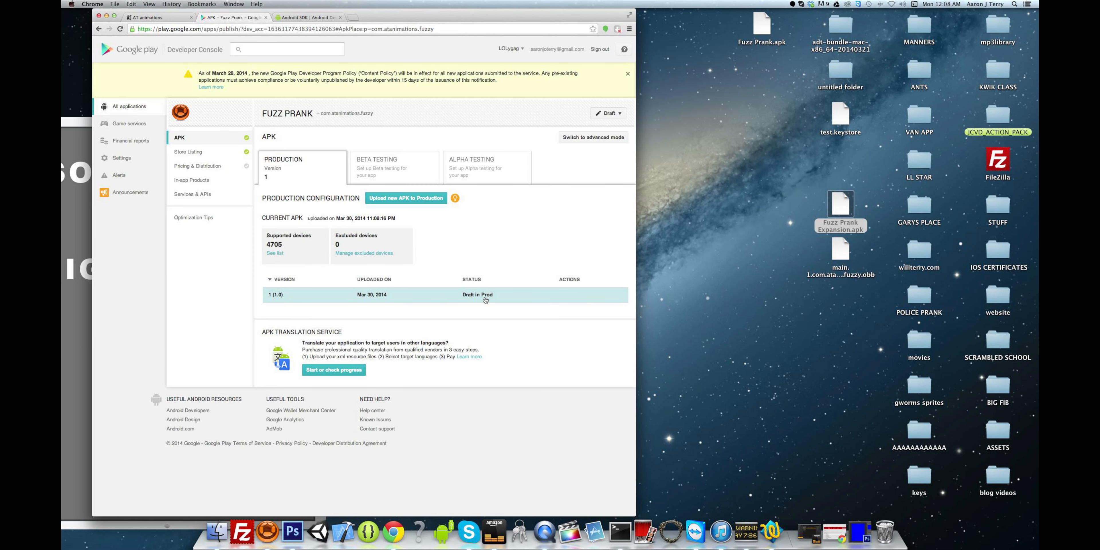
{"action": "left_click", "coordinate": [417, 298]}
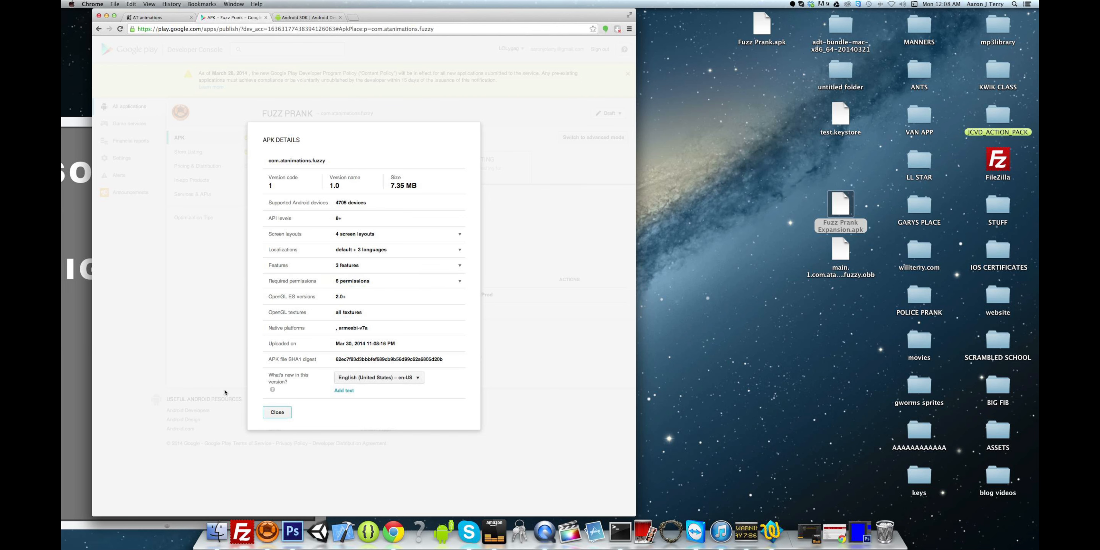
{"action": "left_click", "coordinate": [268, 413]}
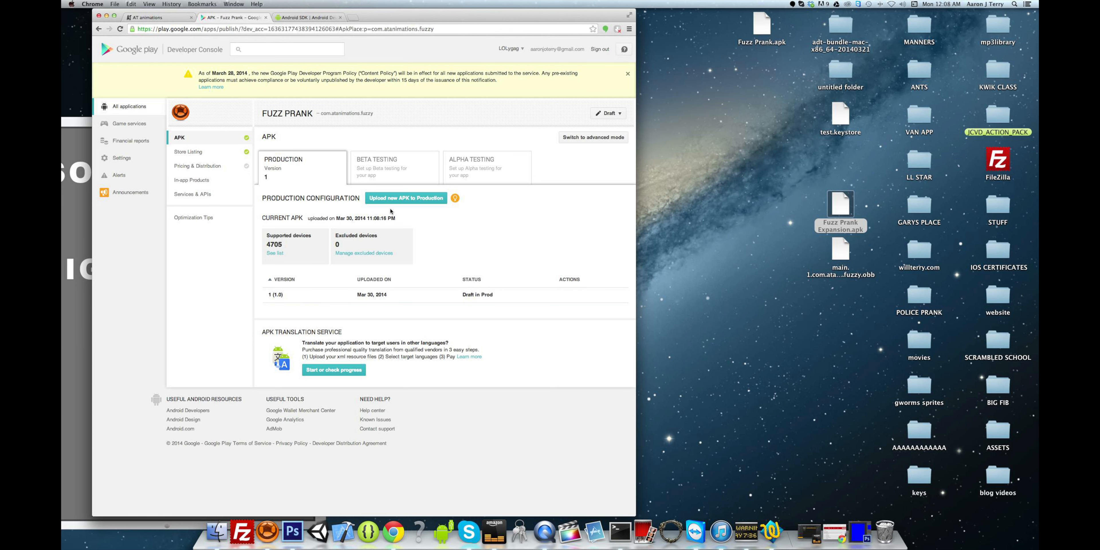
{"action": "left_click", "coordinate": [393, 199]}
{"action": "left_click_drag", "start_coordinate": [847, 209], "coordinate": [392, 270]}
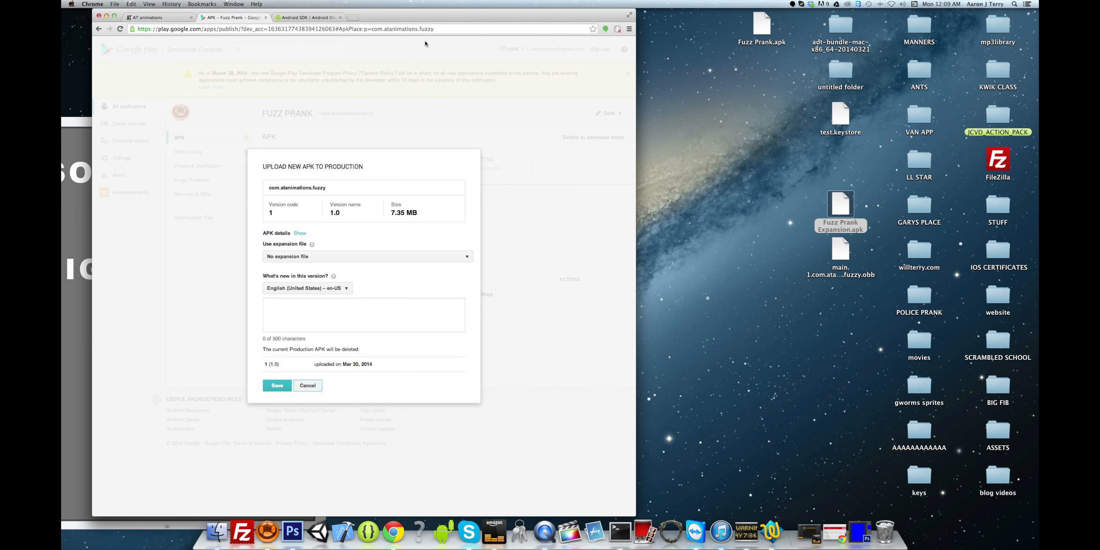
- Choose Upload a new file for the expansion file, select the main .obb, then close the dialog and minimize Chrome
{"action": "left_click_drag", "start_coordinate": [429, 17], "coordinate": [483, 10]}
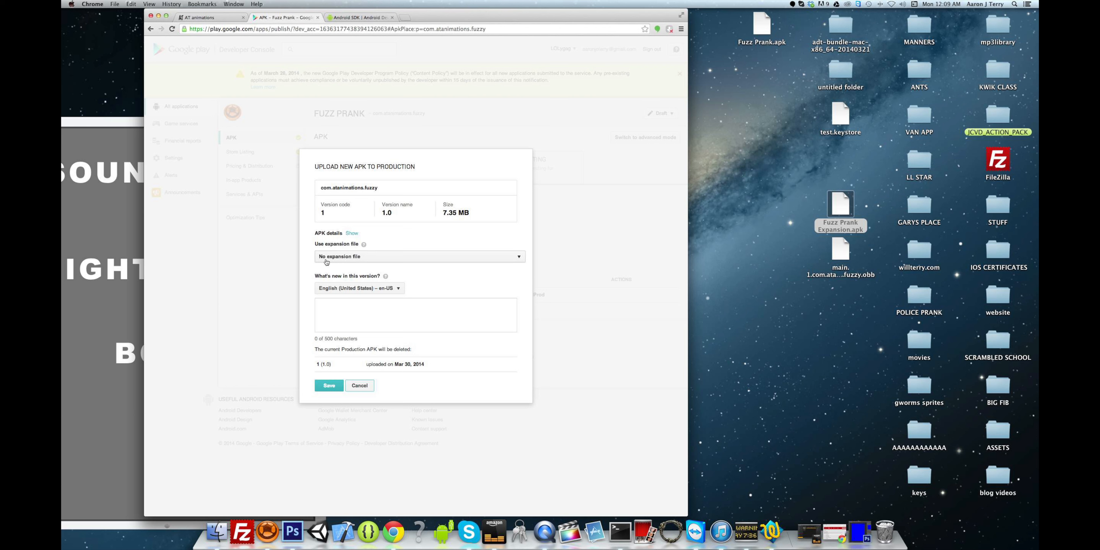
{"action": "left_click", "coordinate": [391, 259]}
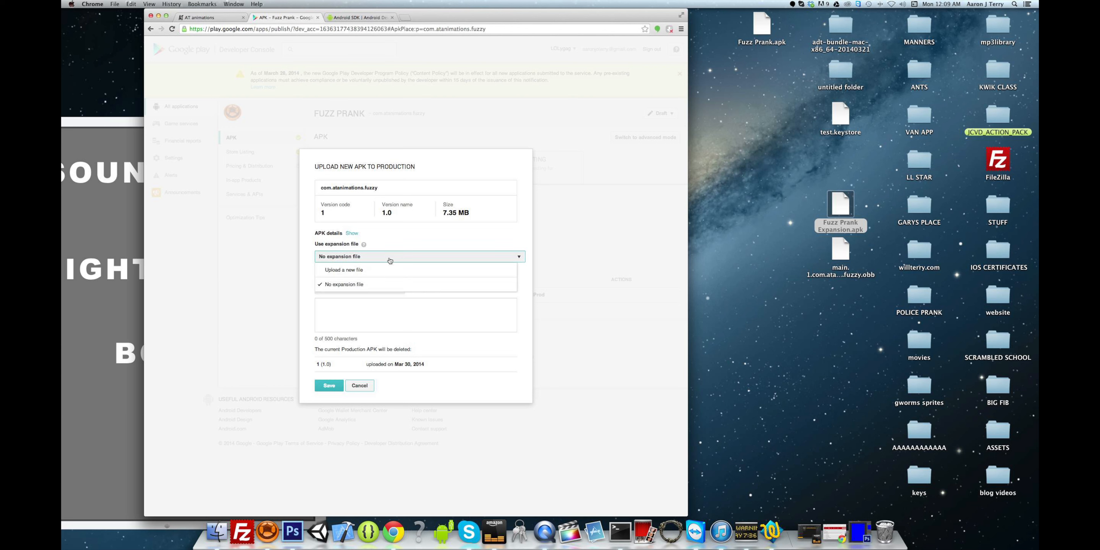
{"action": "left_click", "coordinate": [347, 271]}
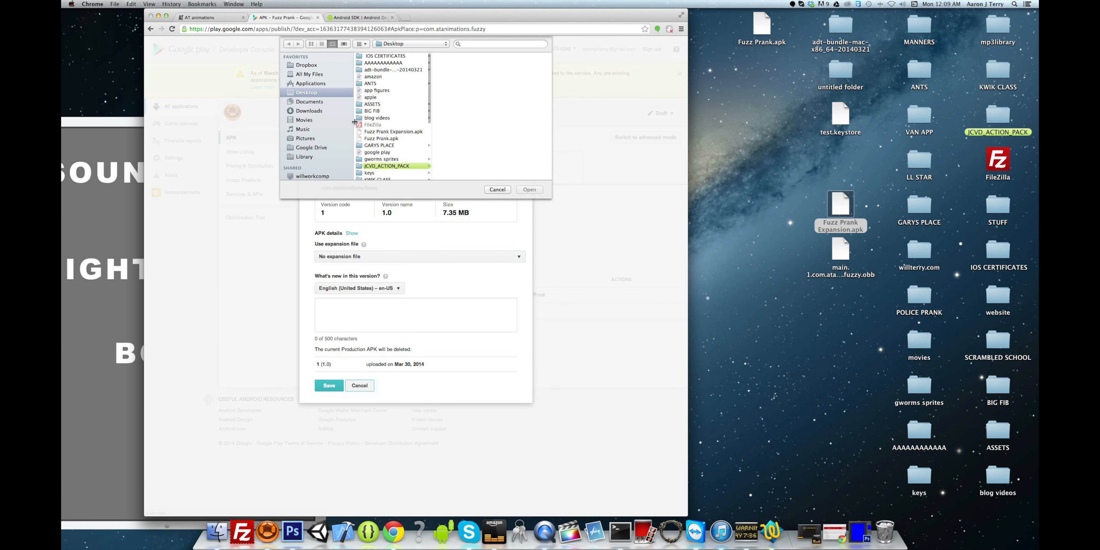
{"action": "scroll", "coordinate": [376, 142], "scroll_direction": "down", "scroll_amount": 1}
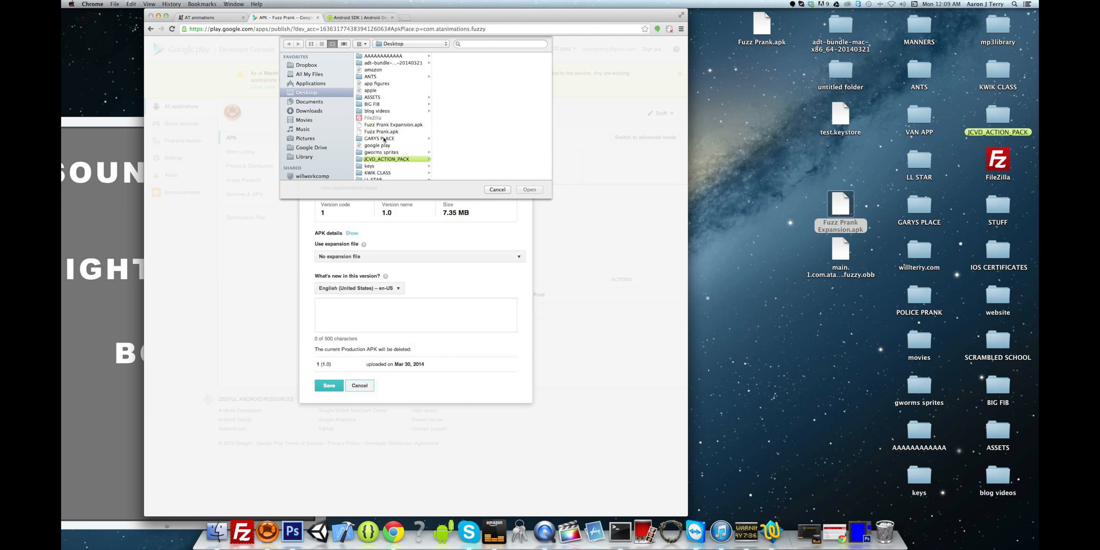
{"action": "scroll", "coordinate": [379, 130], "scroll_direction": "down", "scroll_amount": 5}
{"action": "left_click", "coordinate": [373, 142]}
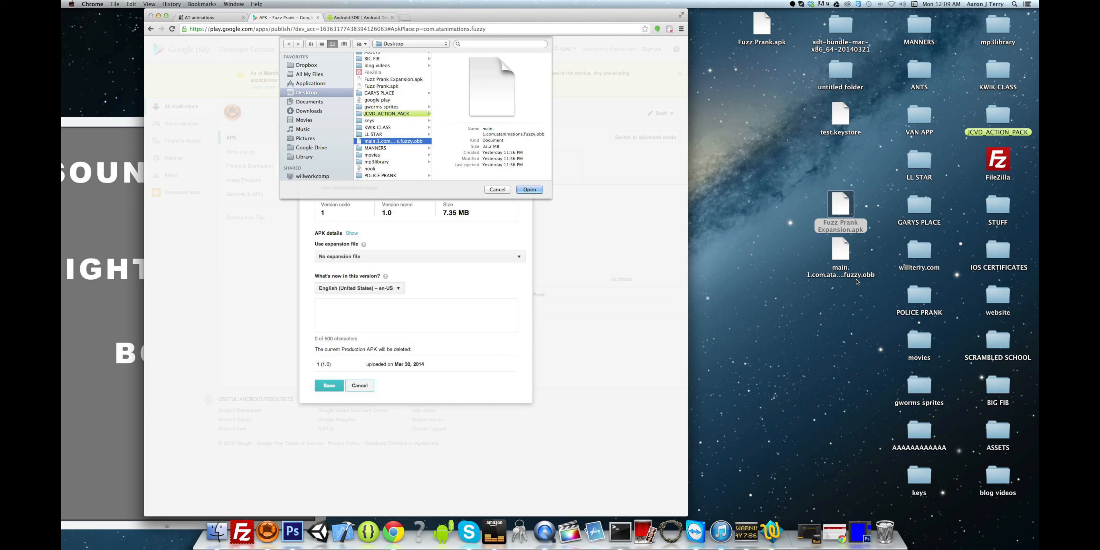
{"action": "left_click", "coordinate": [529, 190]}
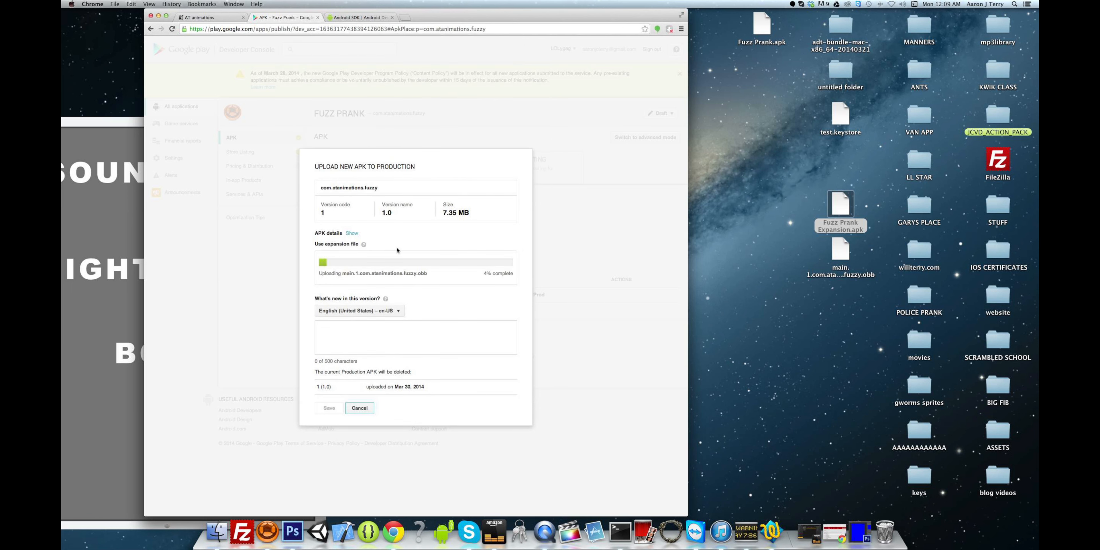
{"action": "left_click", "coordinate": [359, 408]}
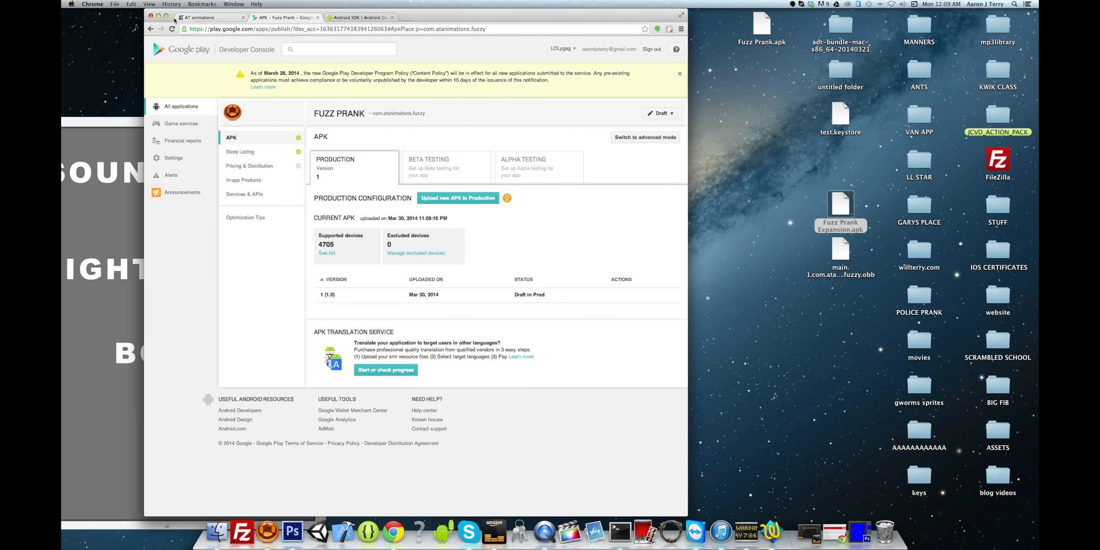
{"action": "left_click", "coordinate": [159, 16]}
- Move the Corona Simulator window on-screen and run LIGHTS ONLY, flashing red and blue while repositioning it
{"action": "left_click", "coordinate": [168, 123]}
{"action": "left_click_drag", "start_coordinate": [224, 120], "coordinate": [447, 11]}
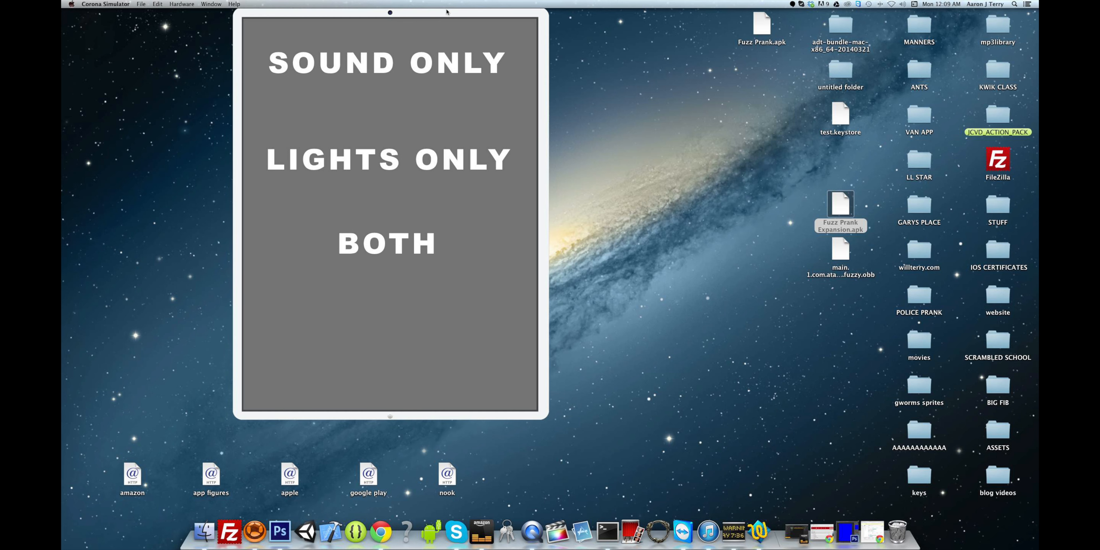
{"action": "left_click_drag", "start_coordinate": [446, 11], "coordinate": [475, 33]}
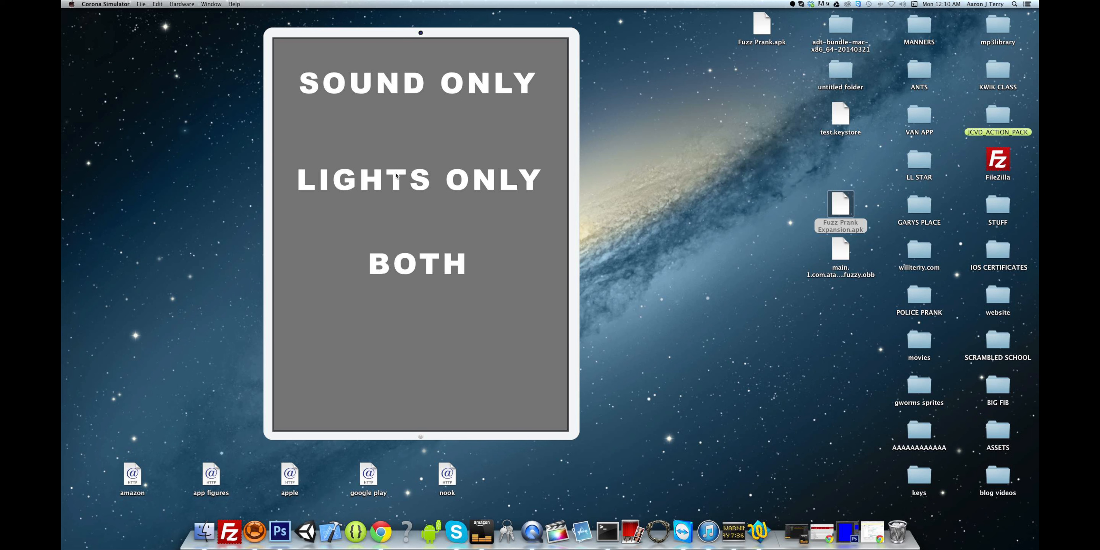
{"action": "left_click", "coordinate": [389, 179]}
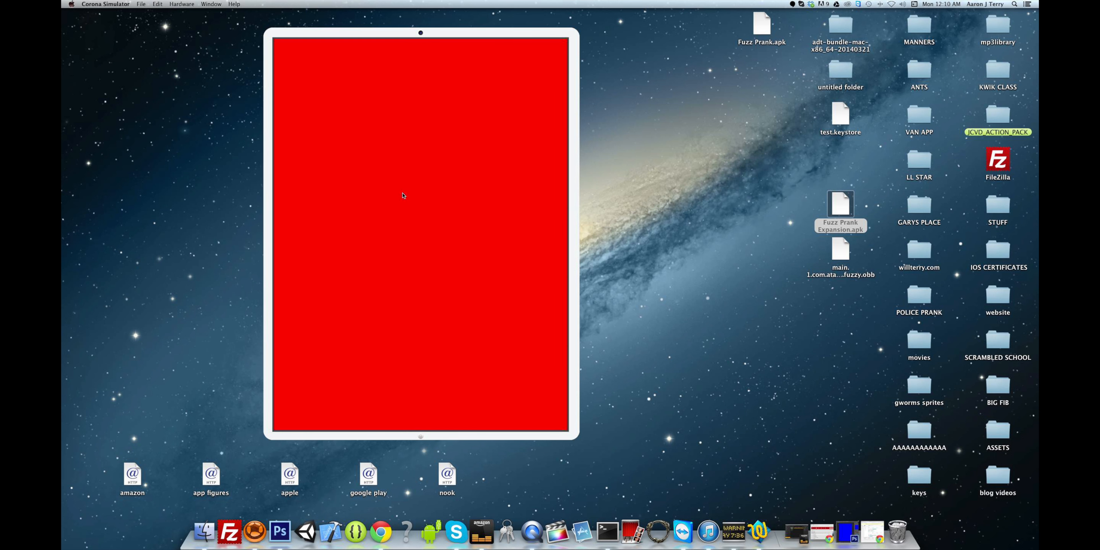
{"action": "left_click_drag", "start_coordinate": [577, 154], "coordinate": [641, 148]}
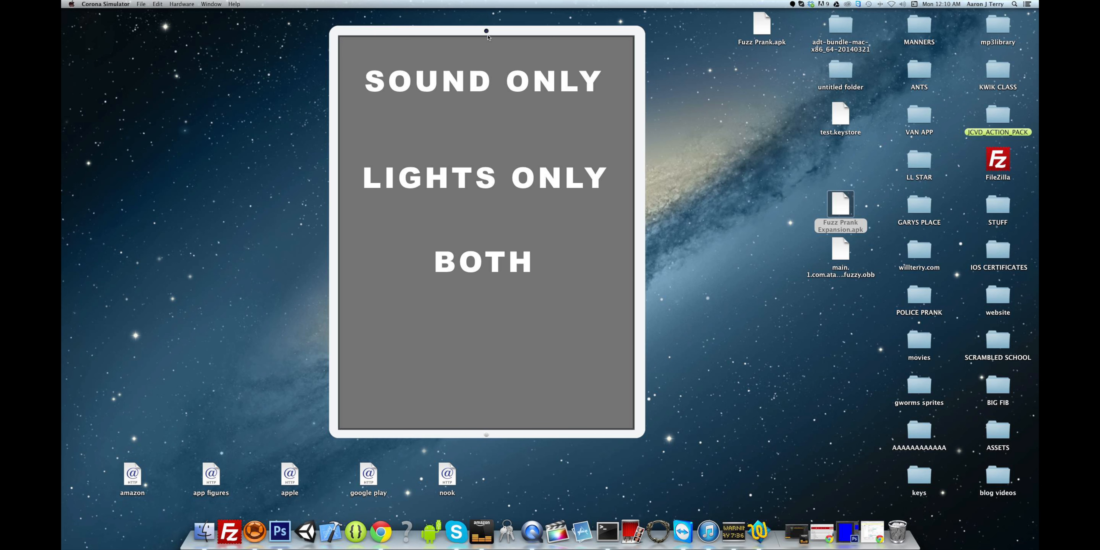
{"action": "left_click_drag", "start_coordinate": [486, 32], "coordinate": [212, 5]}
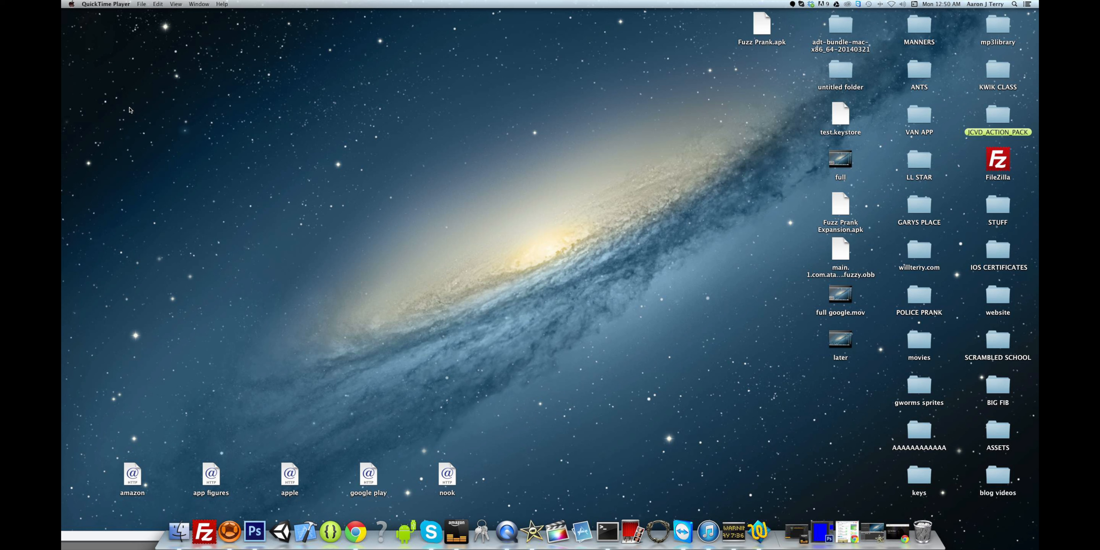